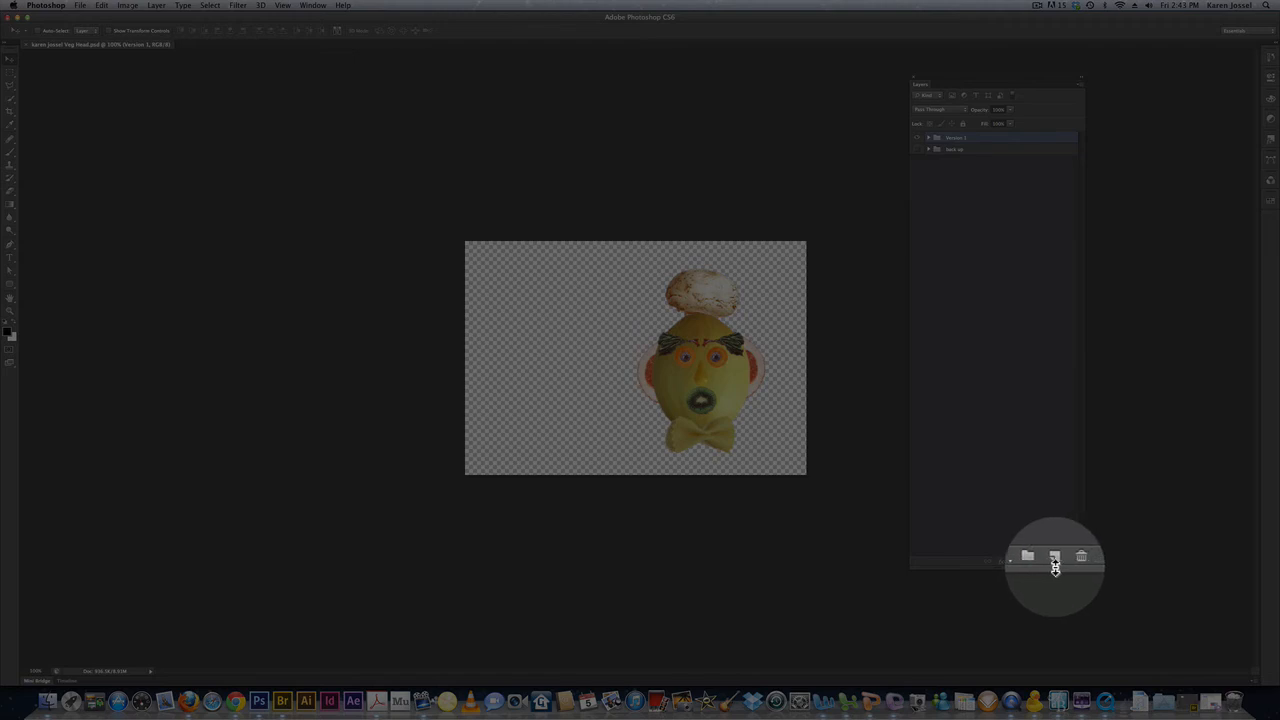
# Step: Create a new layer above the Version 1 group and name it "grad bkg"
pyautogui.click(1056, 566)
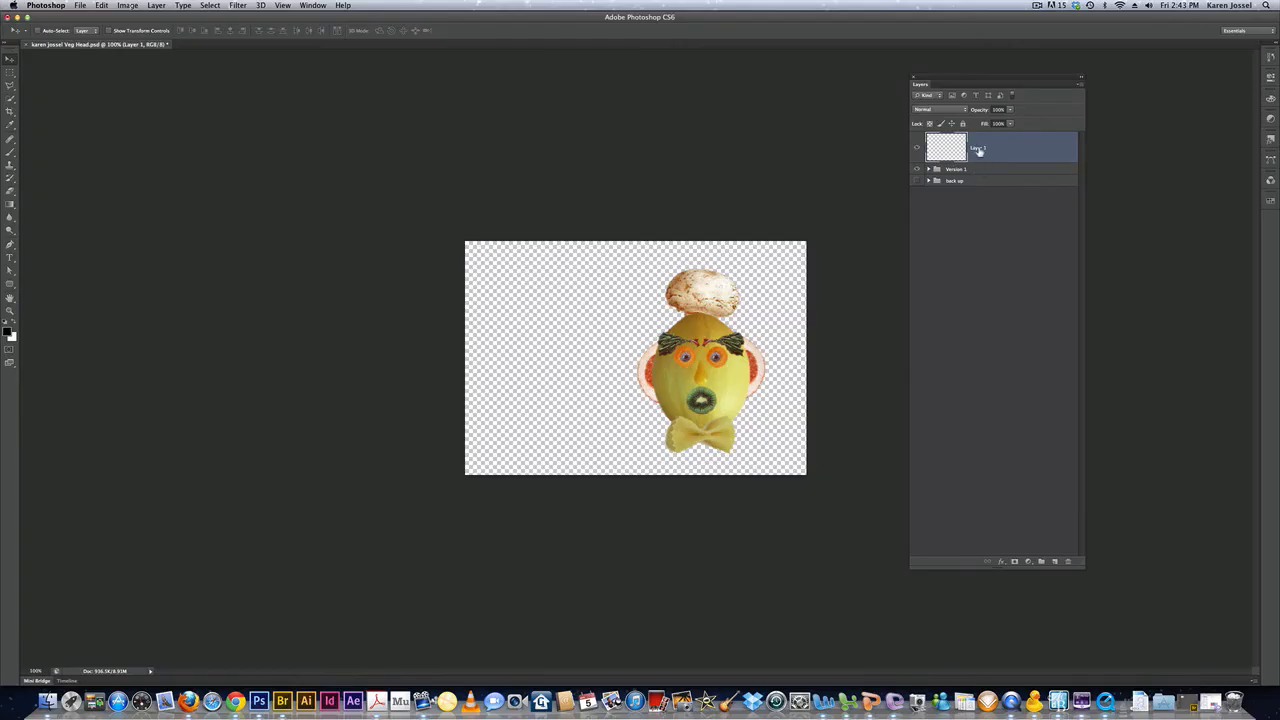
pyautogui.doubleClick(978, 148)
pyautogui.write('grad bkg')
pyautogui.press('Return')
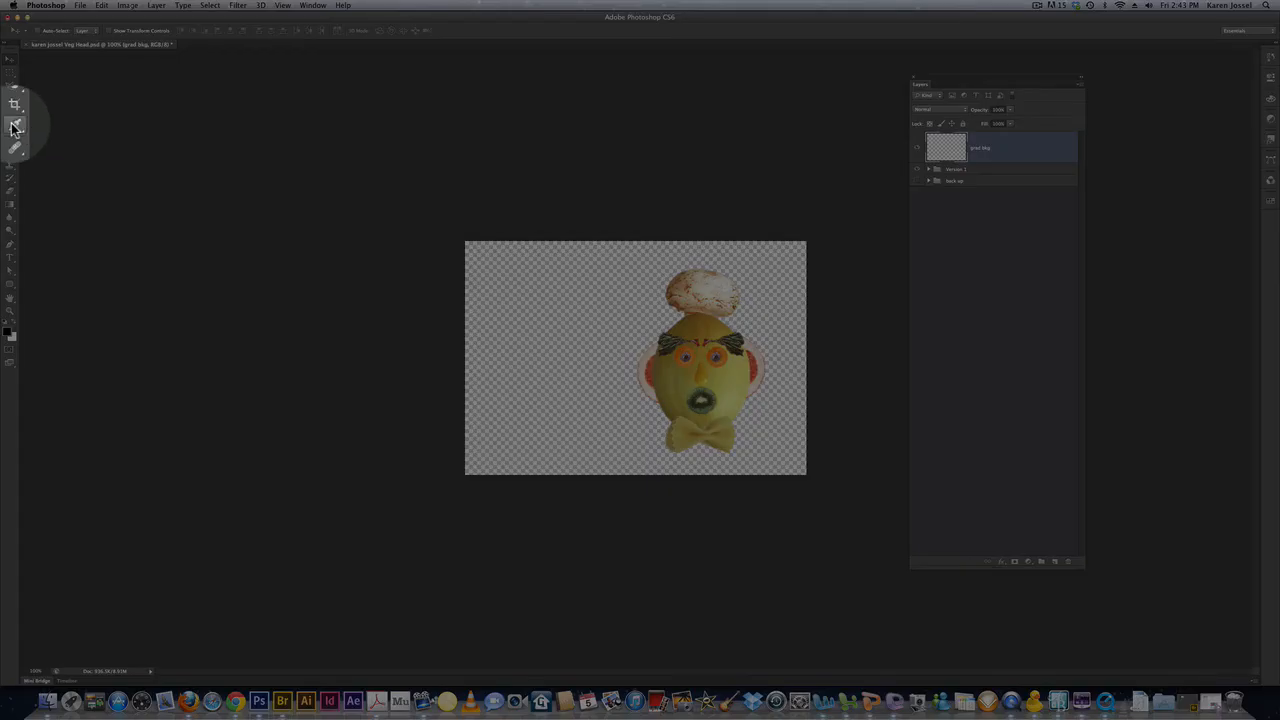
# Step: Sample several spots on the mushroom hat with the Eyedropper Tool, ending with a tan-orange foreground color
pyautogui.click(14, 127)
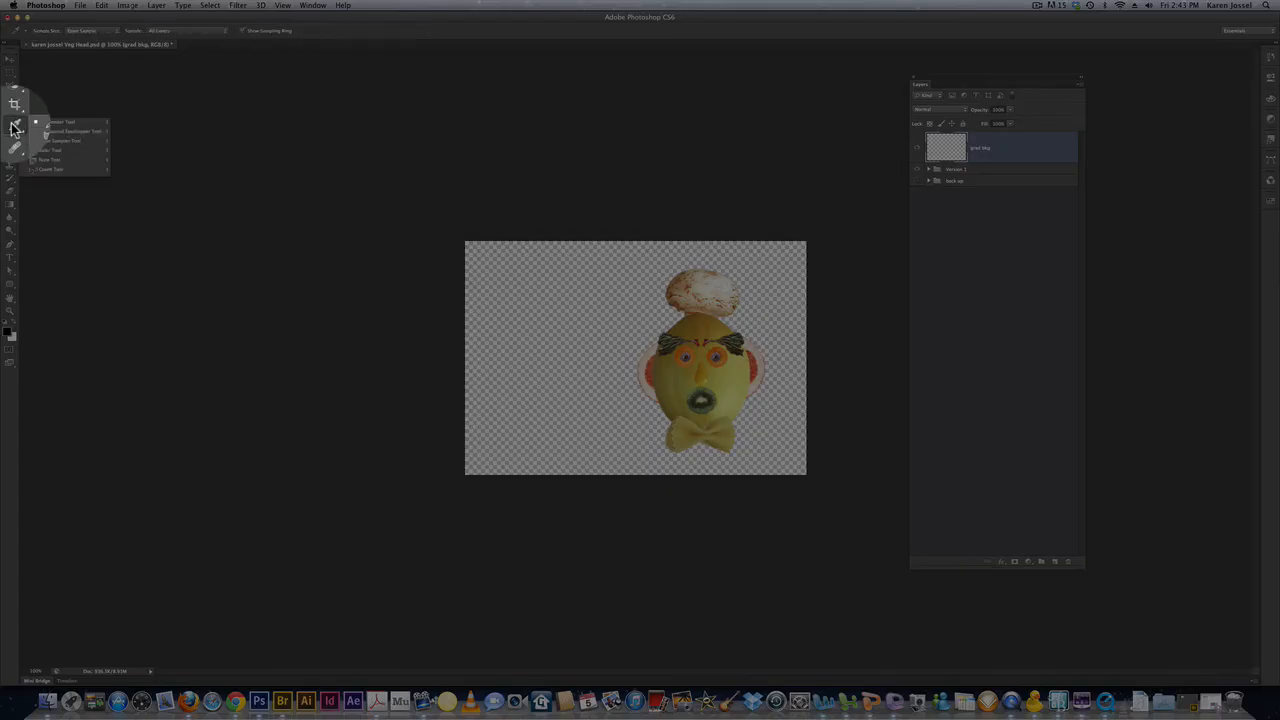
pyautogui.click(62, 121)
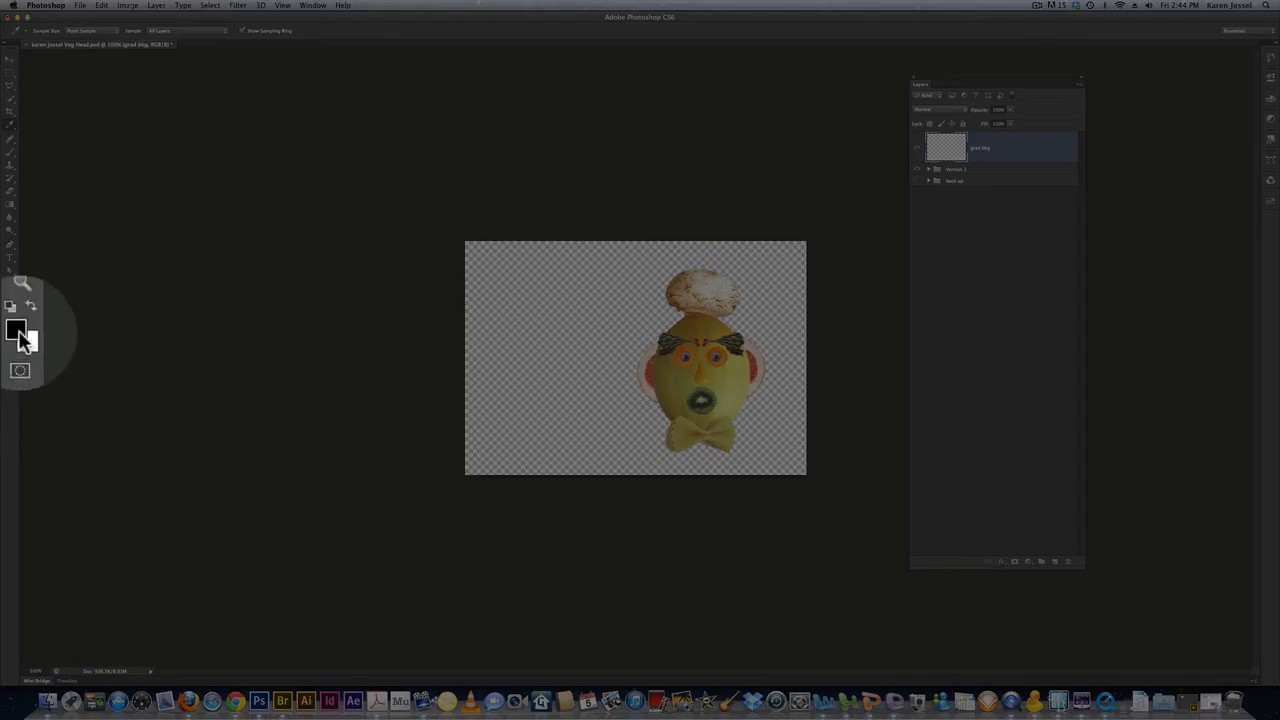
pyautogui.click(716, 278)
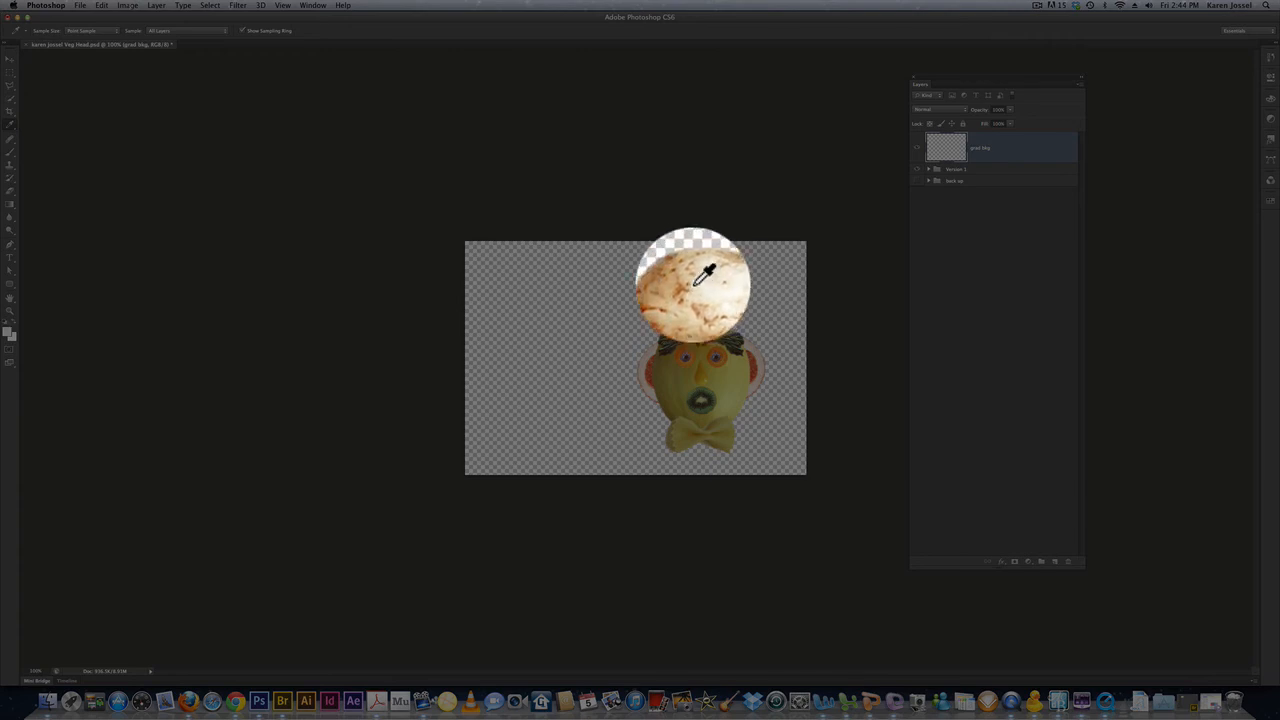
pyautogui.click(699, 270)
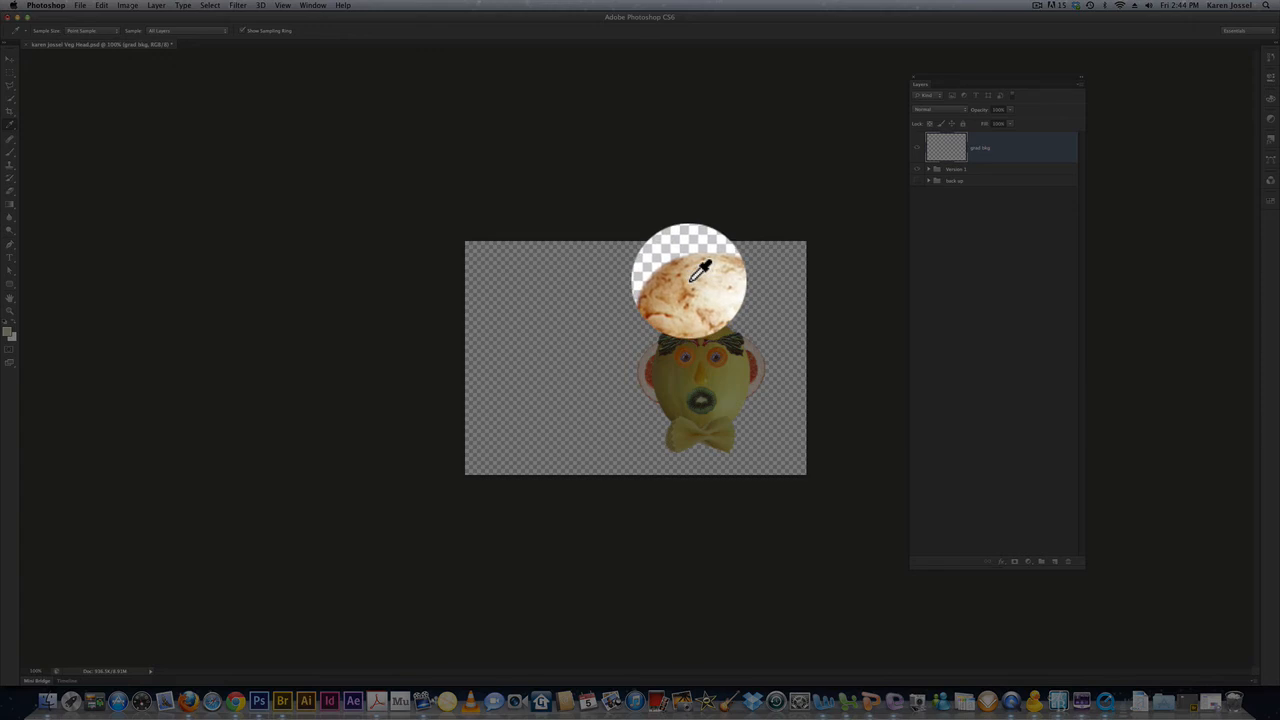
pyautogui.click(690, 280)
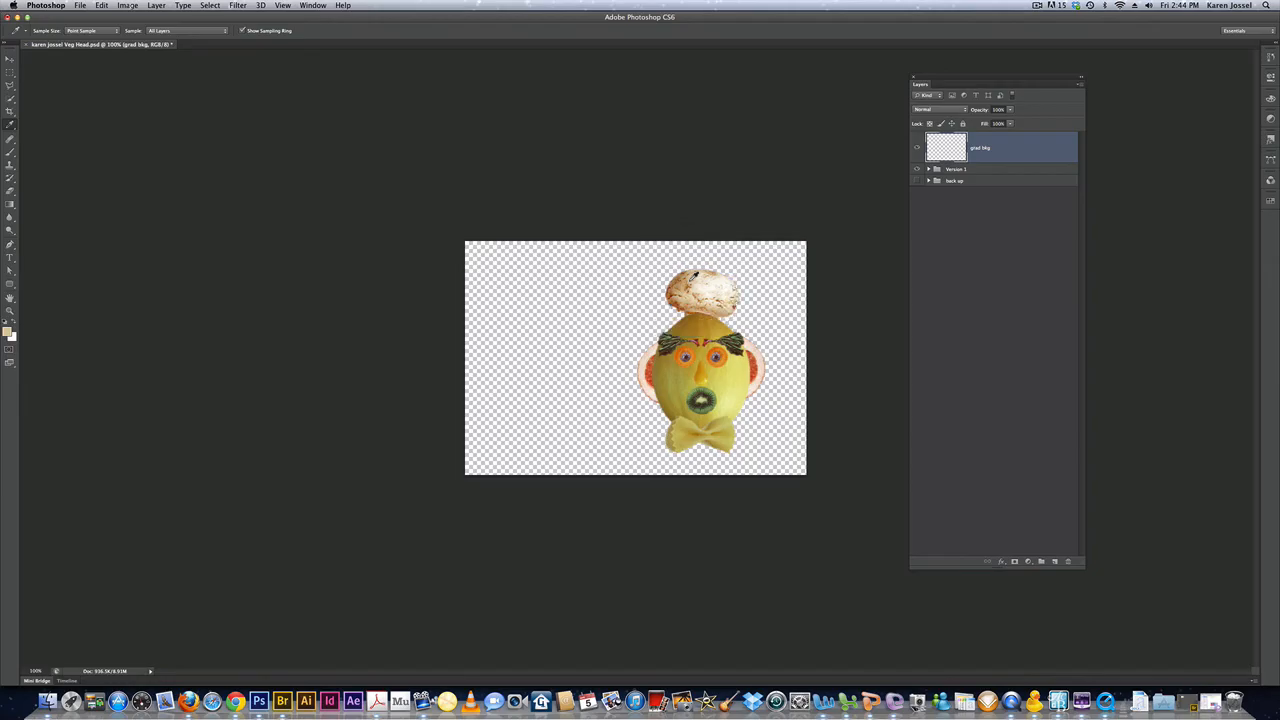
pyautogui.click(692, 280)
pyautogui.click(692, 278)
pyautogui.click(706, 281)
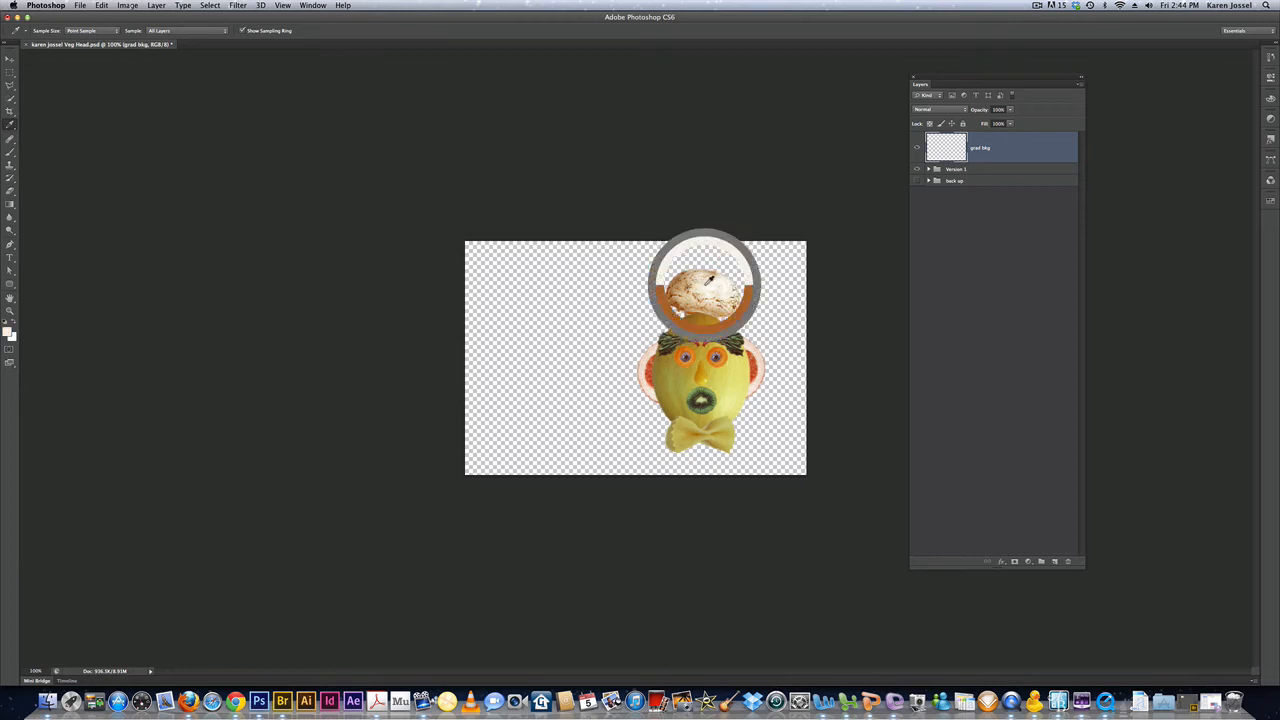
pyautogui.moveTo(706, 281); pyautogui.dragTo(685, 287)
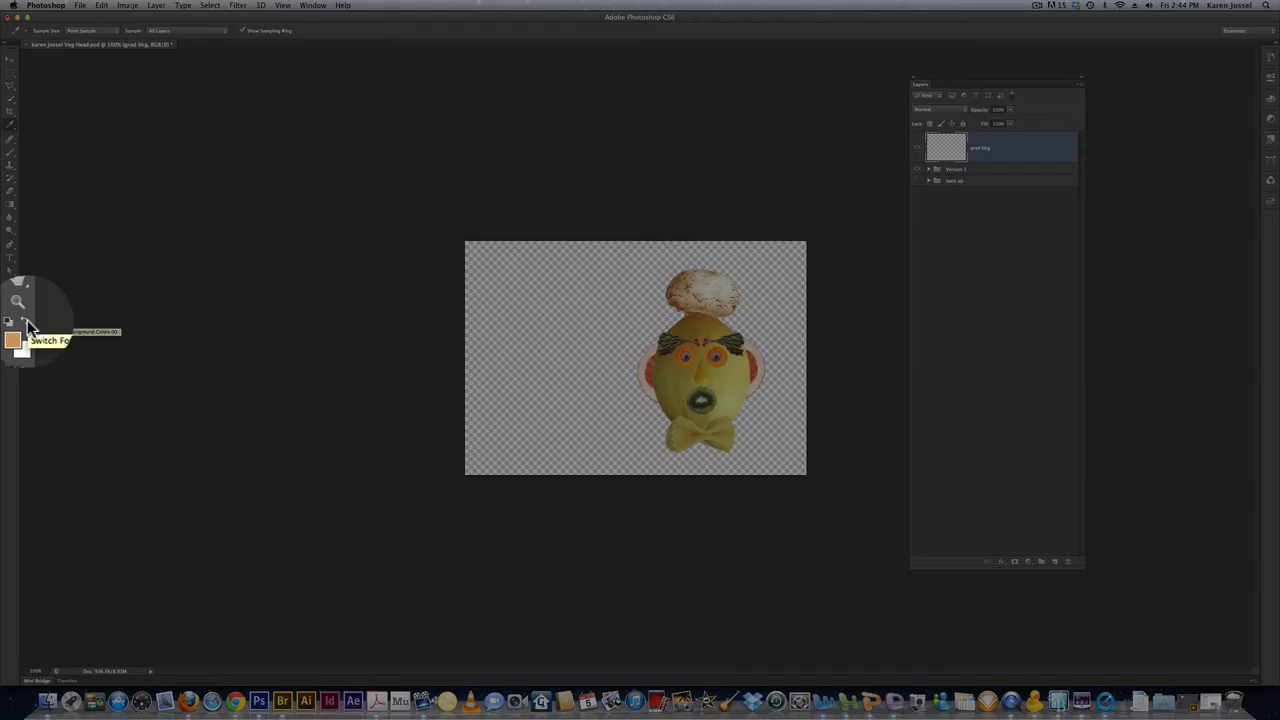
# Step: Swap the foreground and background colors so the sampled tan is the background and white is the foreground
pyautogui.click(15, 324)
pyautogui.click(28, 320)
pyautogui.press('x')
pyautogui.press('x')
pyautogui.press('x')
pyautogui.press('x')
pyautogui.press('x')
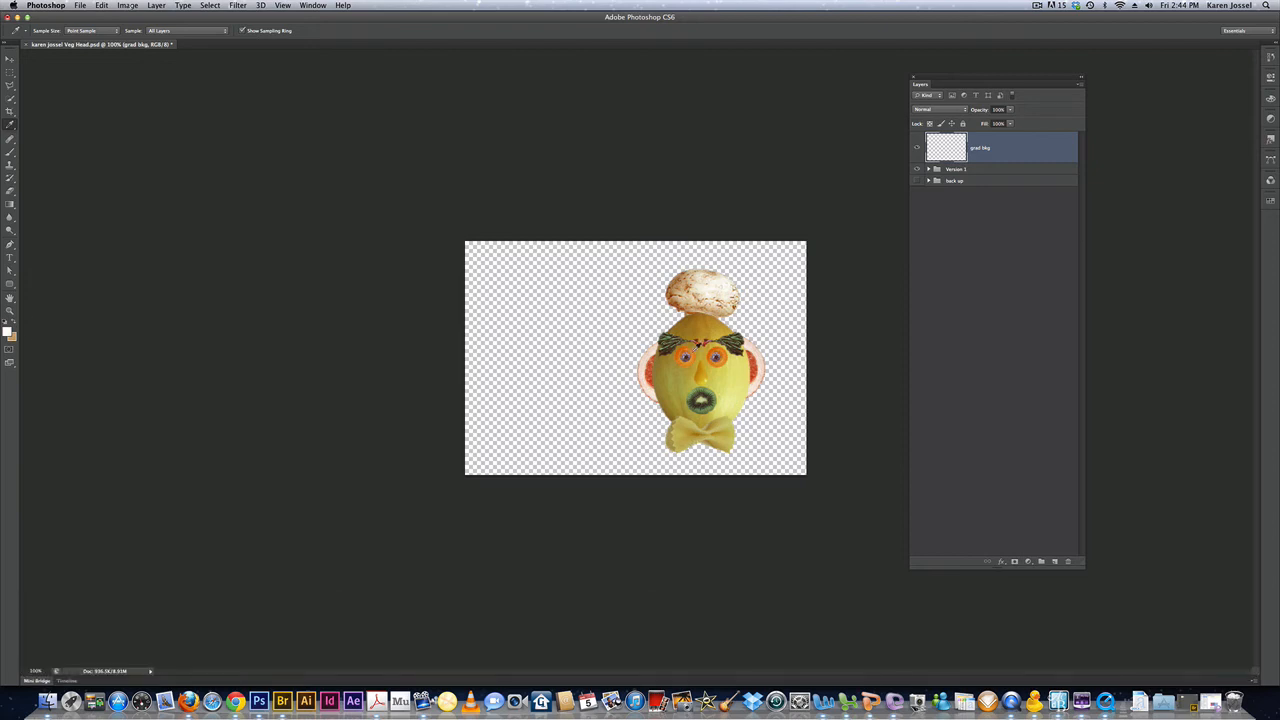
# Step: Sample the red-orange flesh of the grapefruit ear as the foreground color with the Eyedropper
pyautogui.click(685, 350)
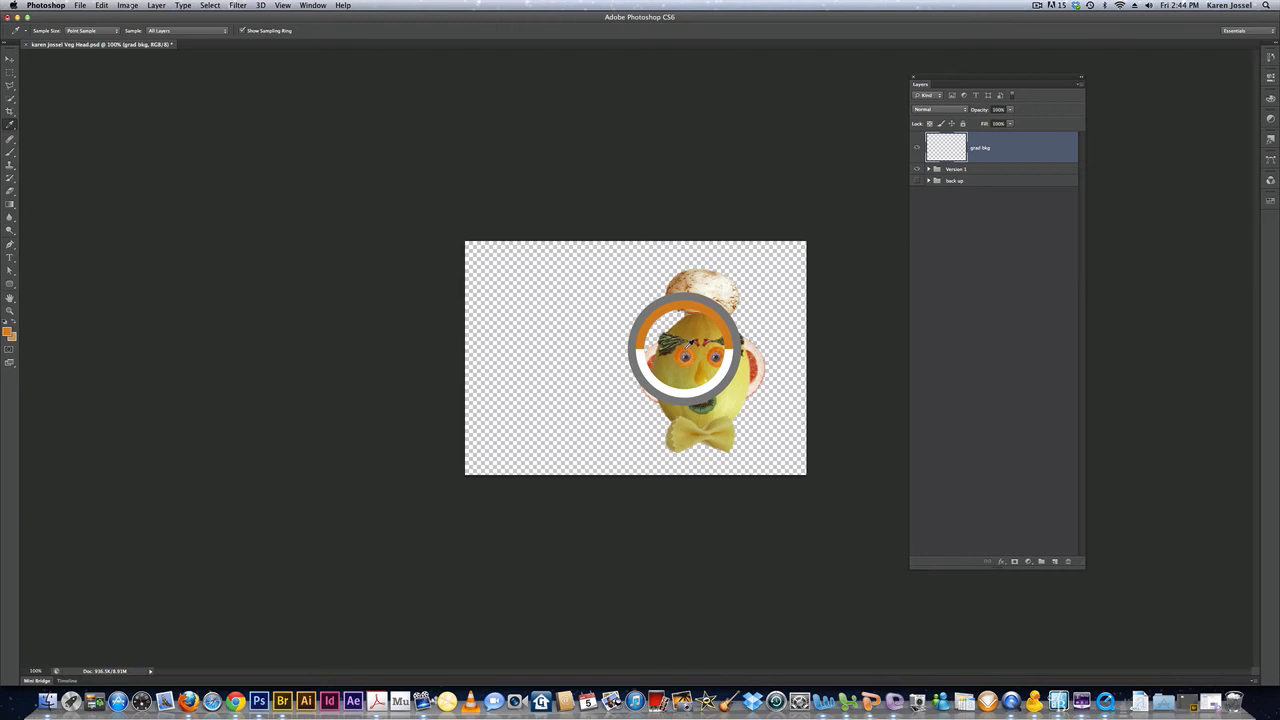
pyautogui.moveTo(685, 350); pyautogui.dragTo(651, 370)
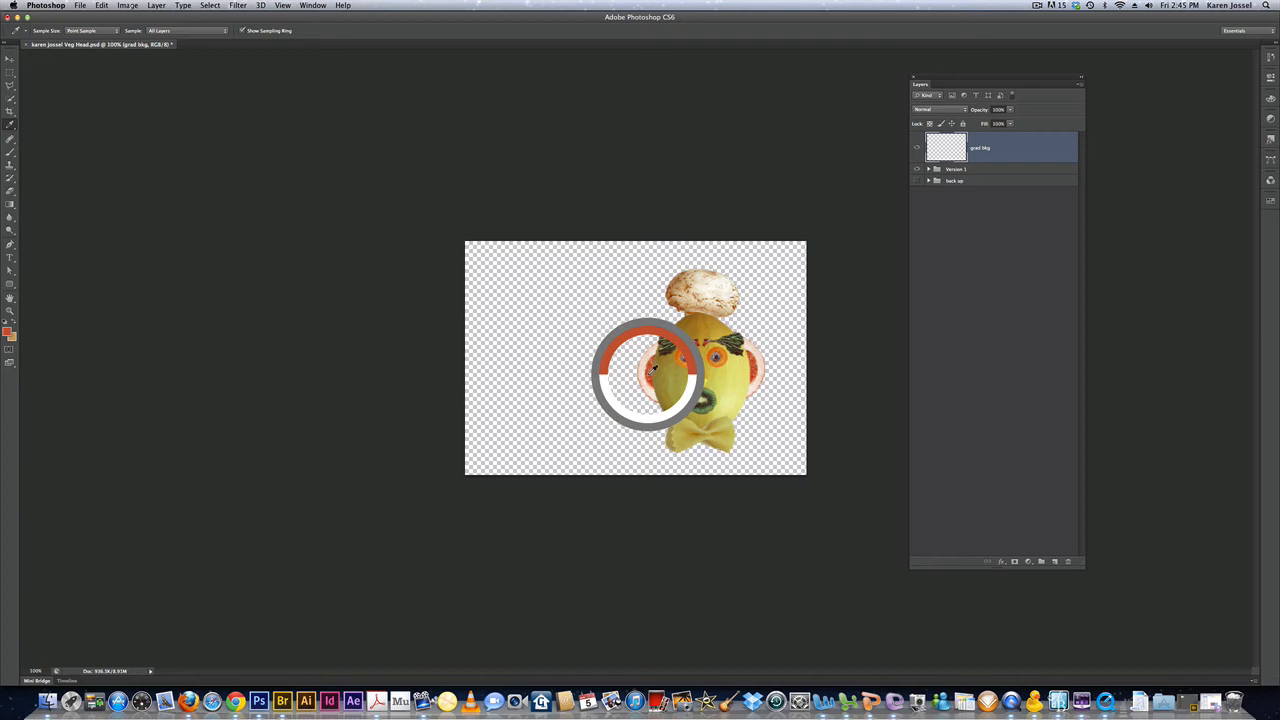
pyautogui.moveTo(652, 369); pyautogui.dragTo(652, 369)
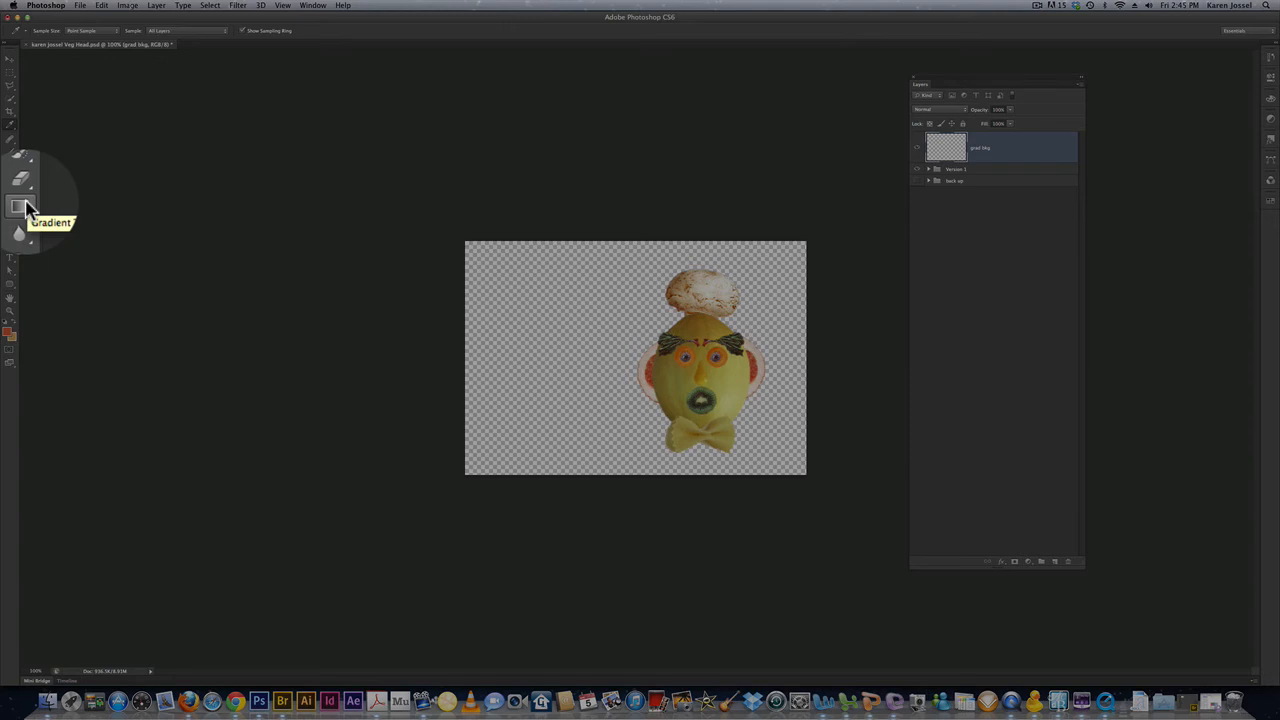
# Step: Fill the grad bkg layer with a bottom-to-top linear foreground-to-background gradient and move the layer below the Version 1 group
pyautogui.click(26, 207)
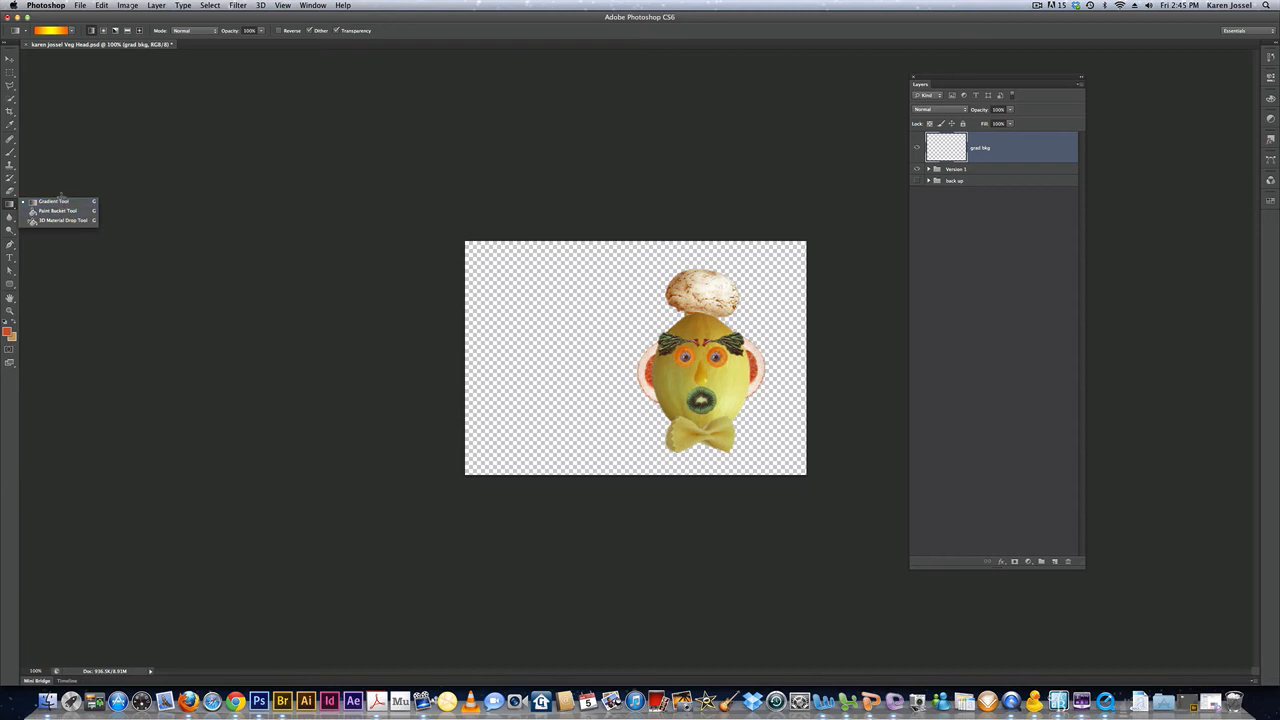
pyautogui.click(55, 202)
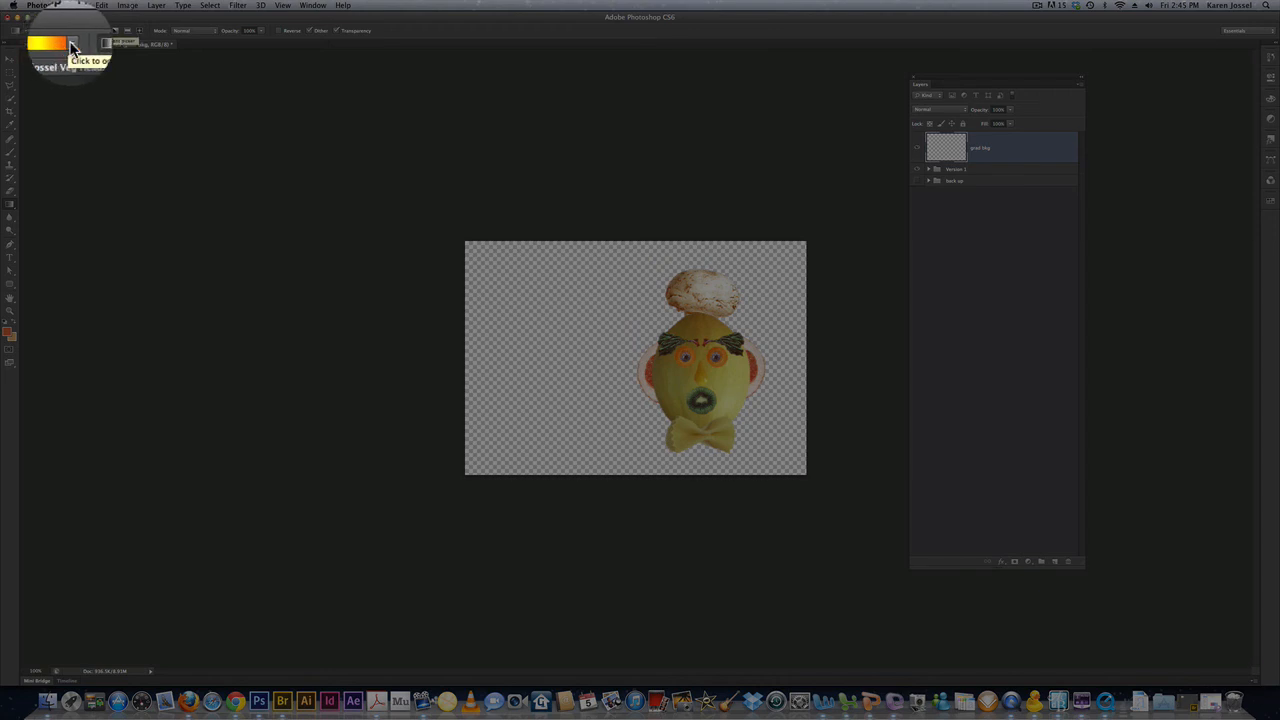
pyautogui.click(72, 47)
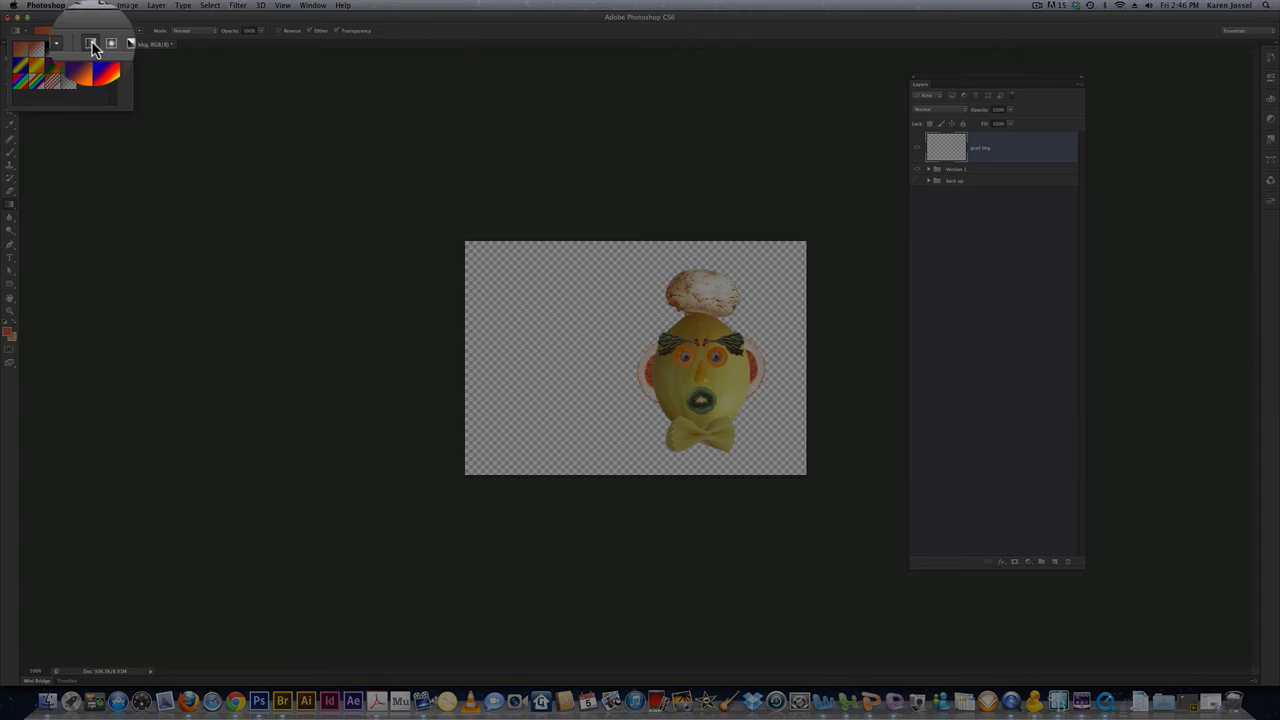
pyautogui.click(92, 31)
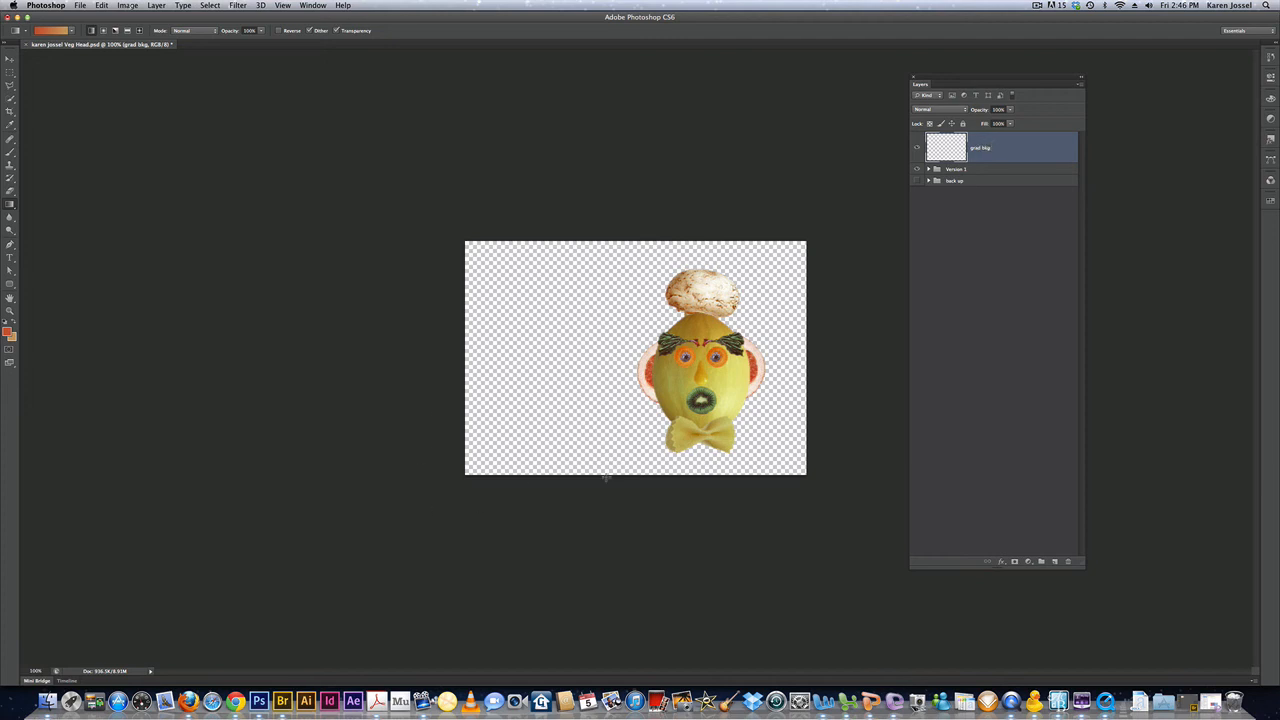
pyautogui.moveTo(605, 476); pyautogui.dragTo(603, 237)
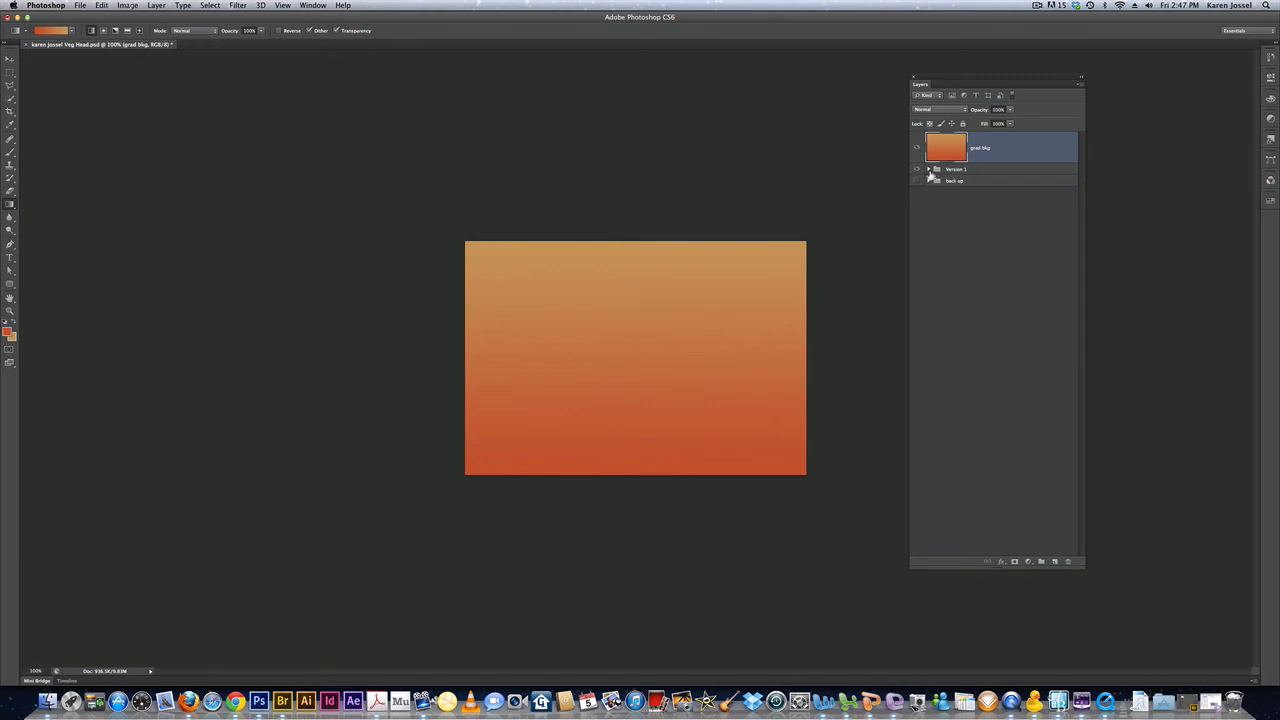
pyautogui.moveTo(1013, 150); pyautogui.dragTo(1010, 173)
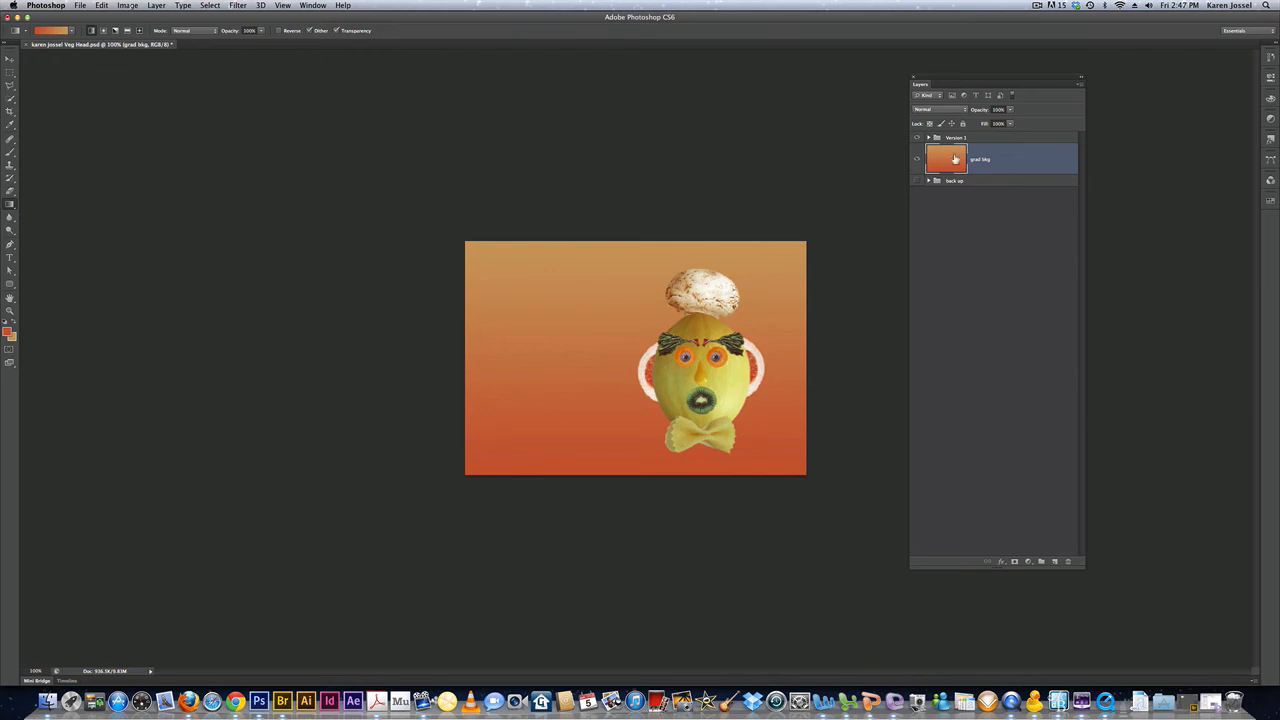
# Step: Try linear gradients of different lengths and directions on the grad bkg layer: short vertical, diagonal, horizontal and top-to-bottom
pyautogui.moveTo(590, 474); pyautogui.dragTo(587, 422)
pyautogui.moveTo(588, 378); pyautogui.dragTo(588, 379)
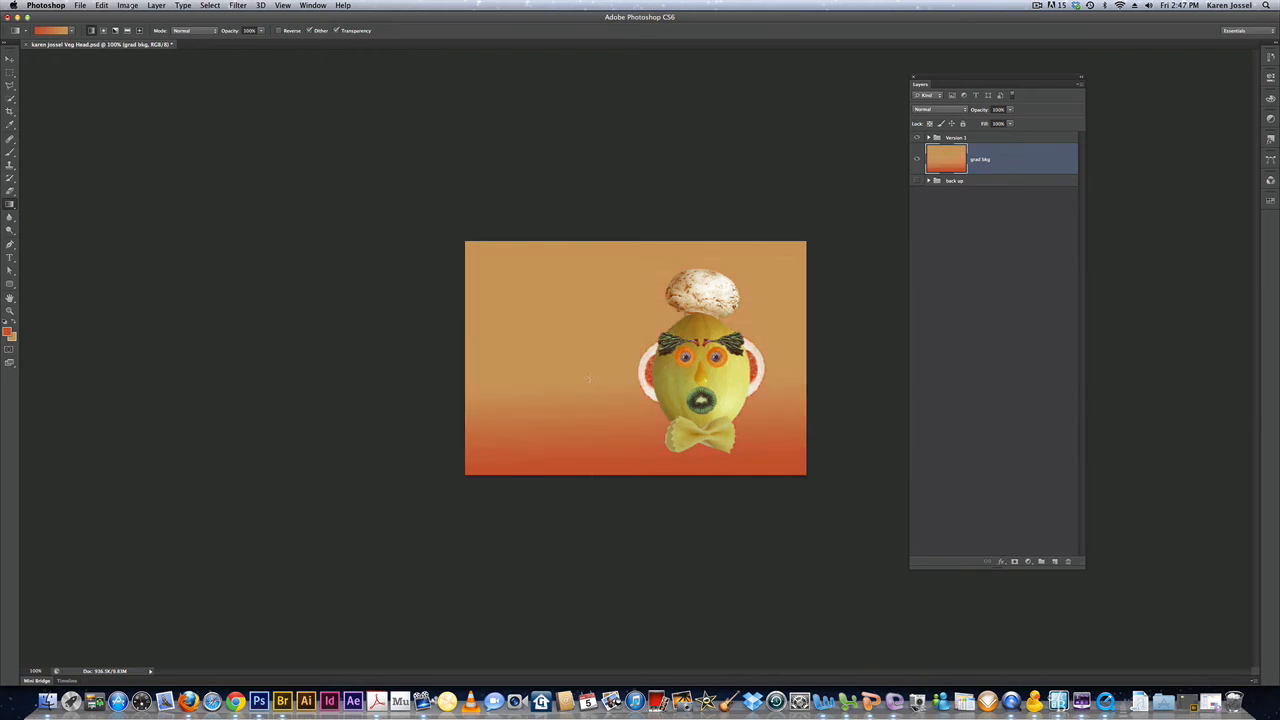
pyautogui.moveTo(568, 384); pyautogui.dragTo(578, 371)
pyautogui.moveTo(453, 476); pyautogui.dragTo(829, 231)
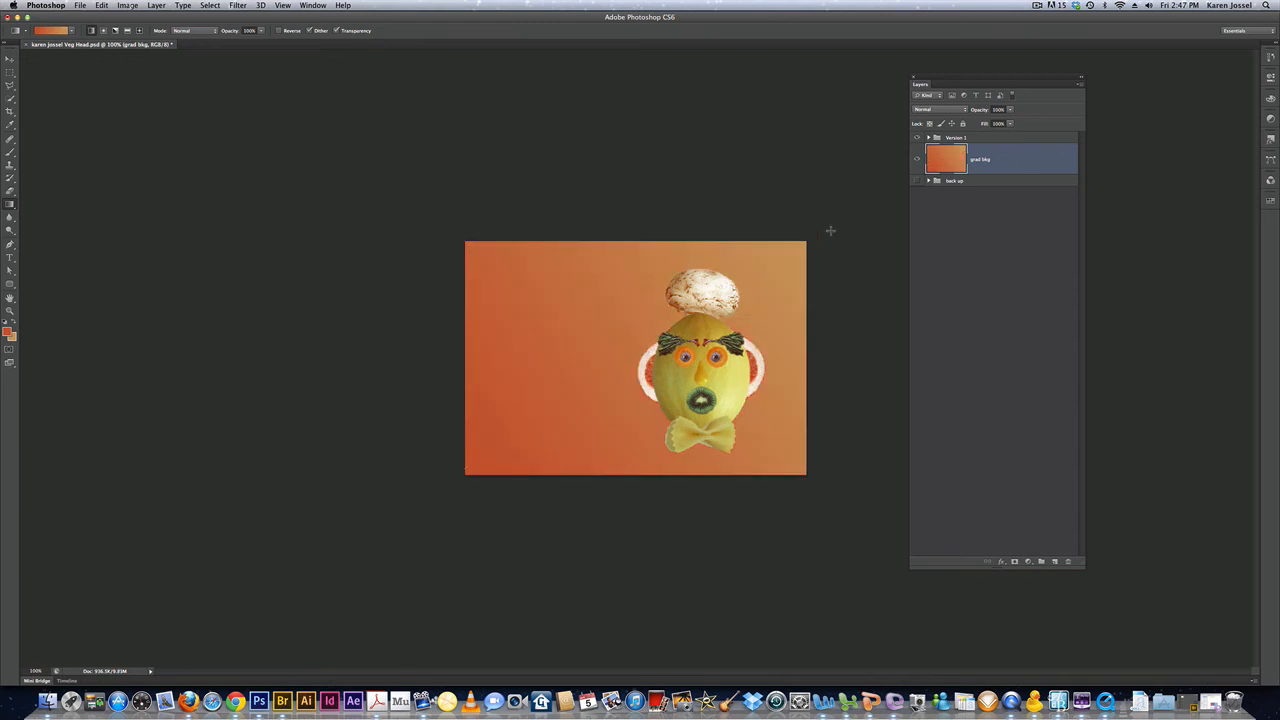
pyautogui.moveTo(436, 321); pyautogui.dragTo(912, 324)
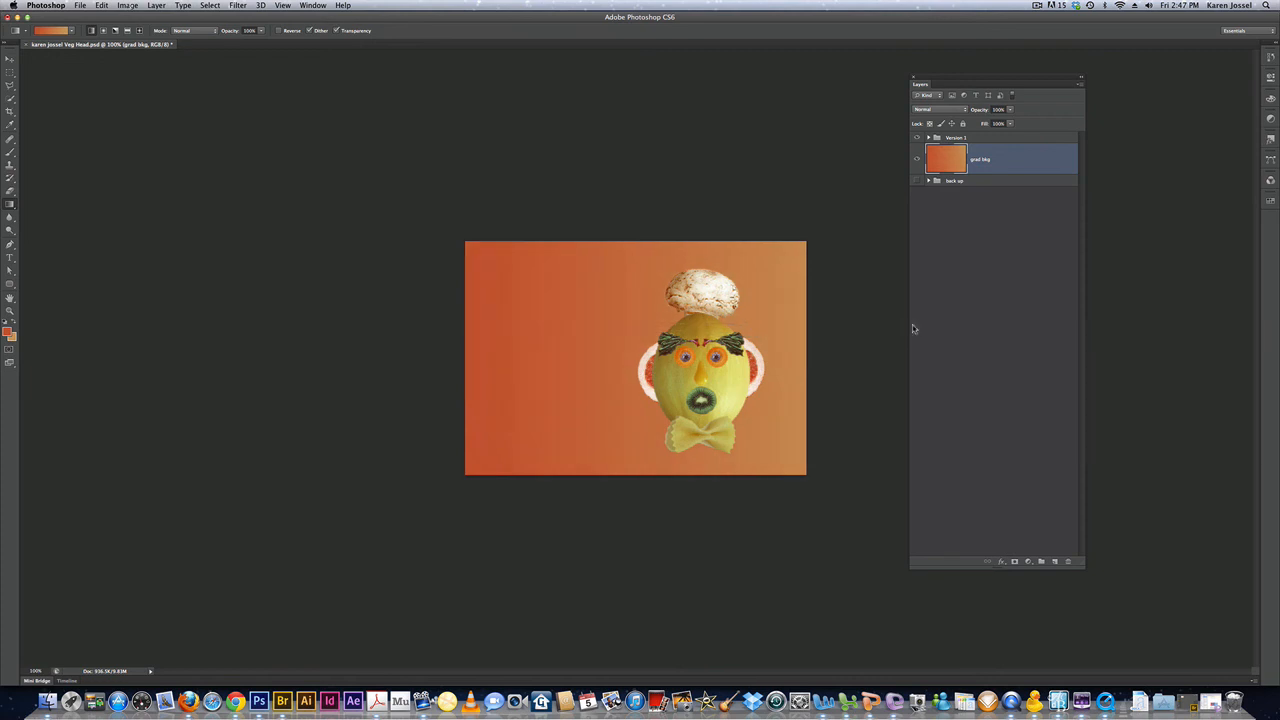
pyautogui.moveTo(648, 233); pyautogui.dragTo(656, 577)
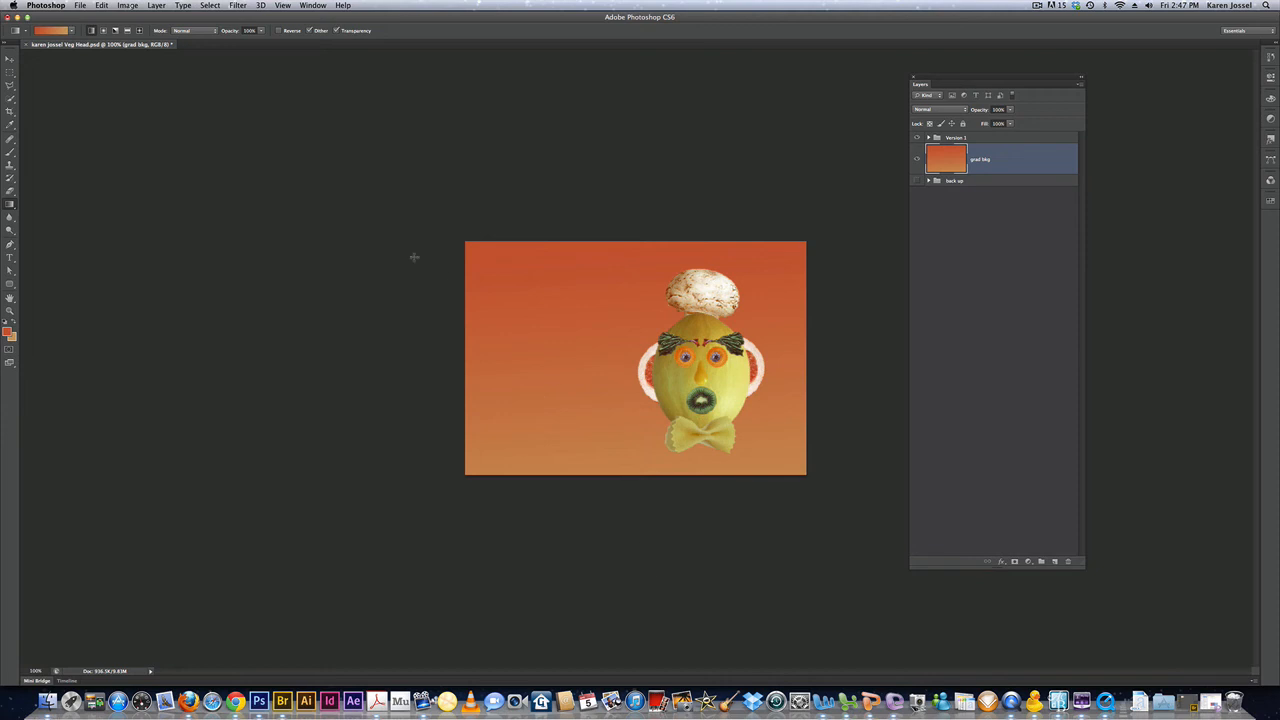
# Step: Draw a radial gradient outward from the canvas center, swap the foreground and background colors, and draw a larger one
pyautogui.click(103, 30)
pyautogui.moveTo(625, 362); pyautogui.dragTo(778, 290)
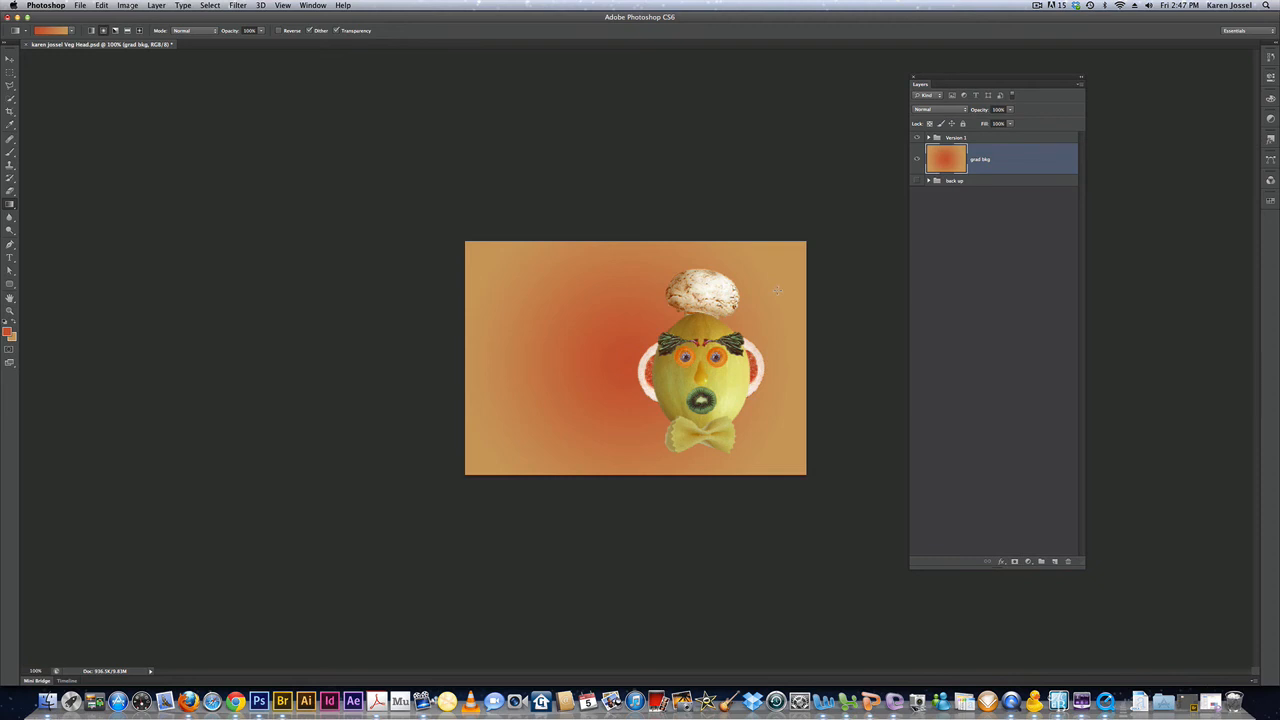
pyautogui.press('x')
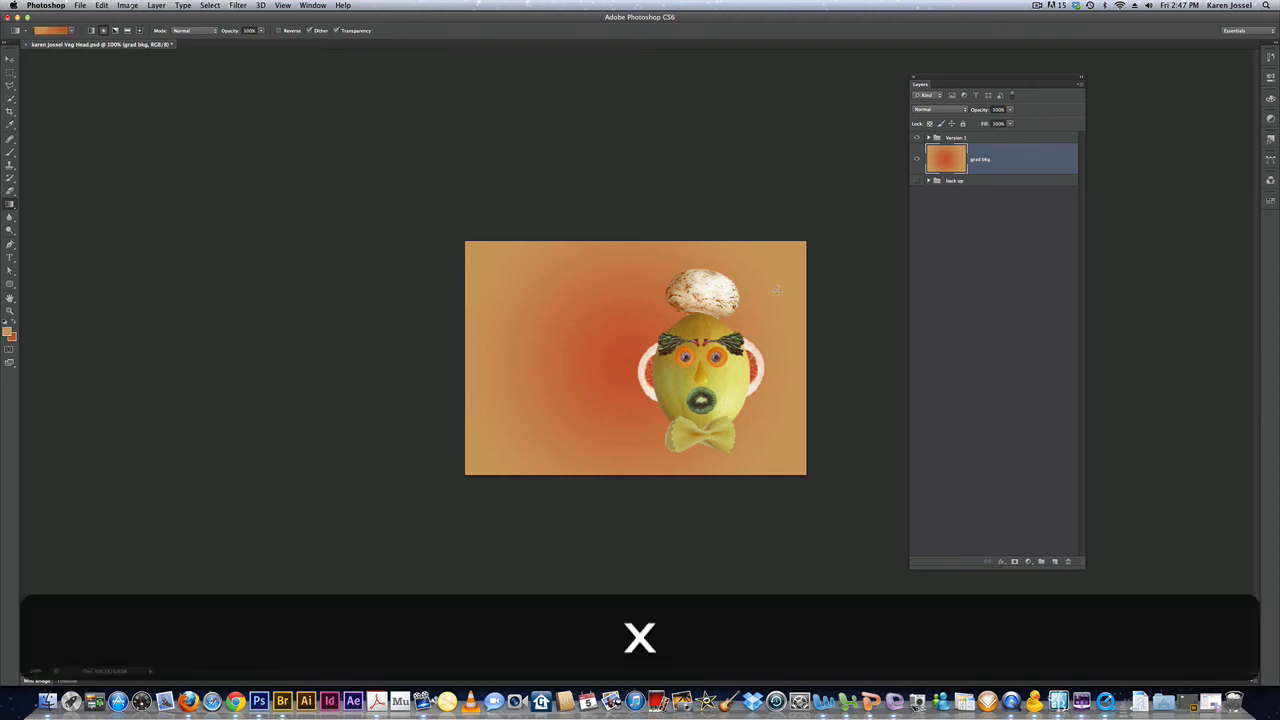
pyautogui.moveTo(618, 364); pyautogui.dragTo(902, 253)
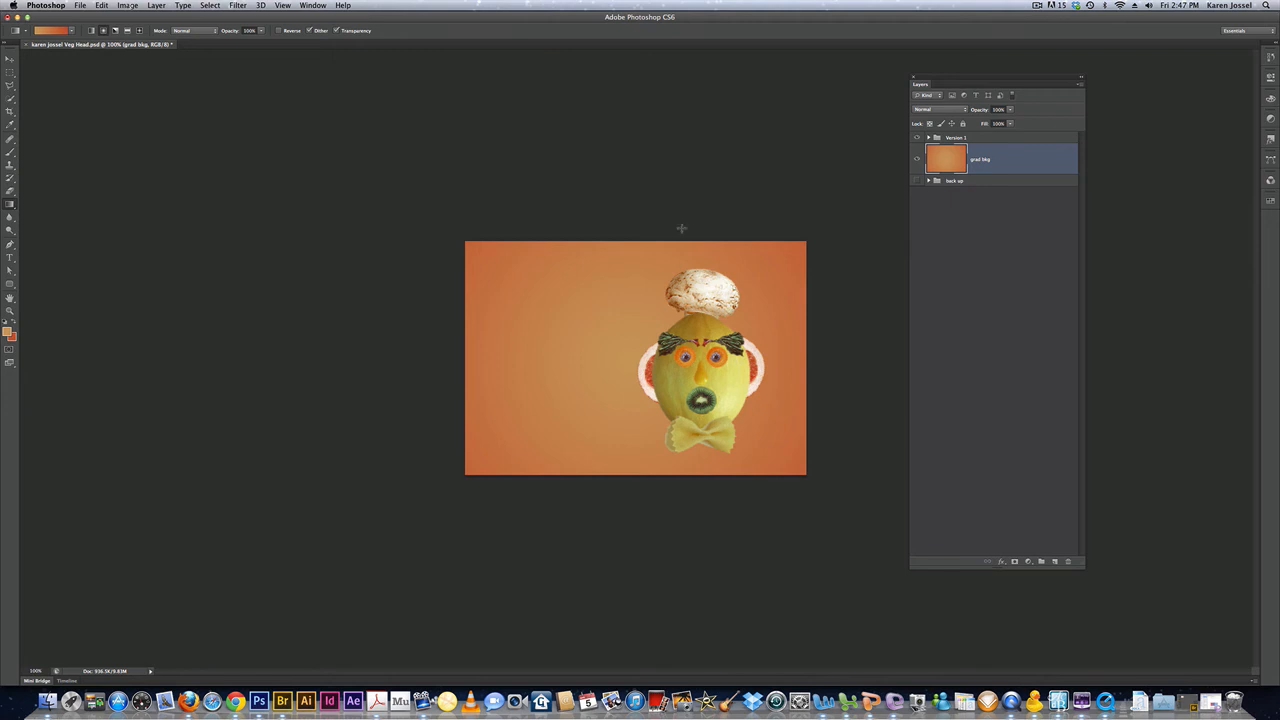
# Step: Try the Angle, Reflected and Diamond gradient styles on the grad bkg layer, starting from around the canvas center
pyautogui.click(115, 31)
pyautogui.moveTo(640, 358); pyautogui.dragTo(753, 287)
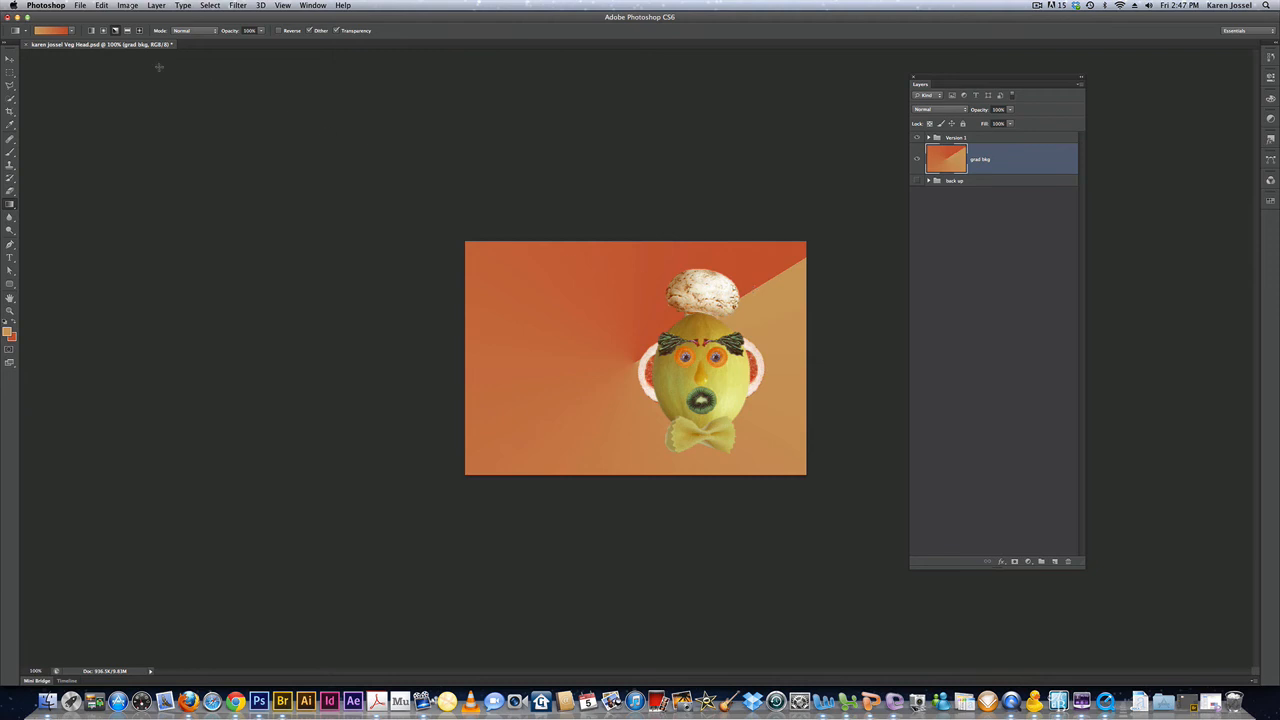
pyautogui.click(127, 31)
pyautogui.moveTo(641, 372); pyautogui.dragTo(638, 289)
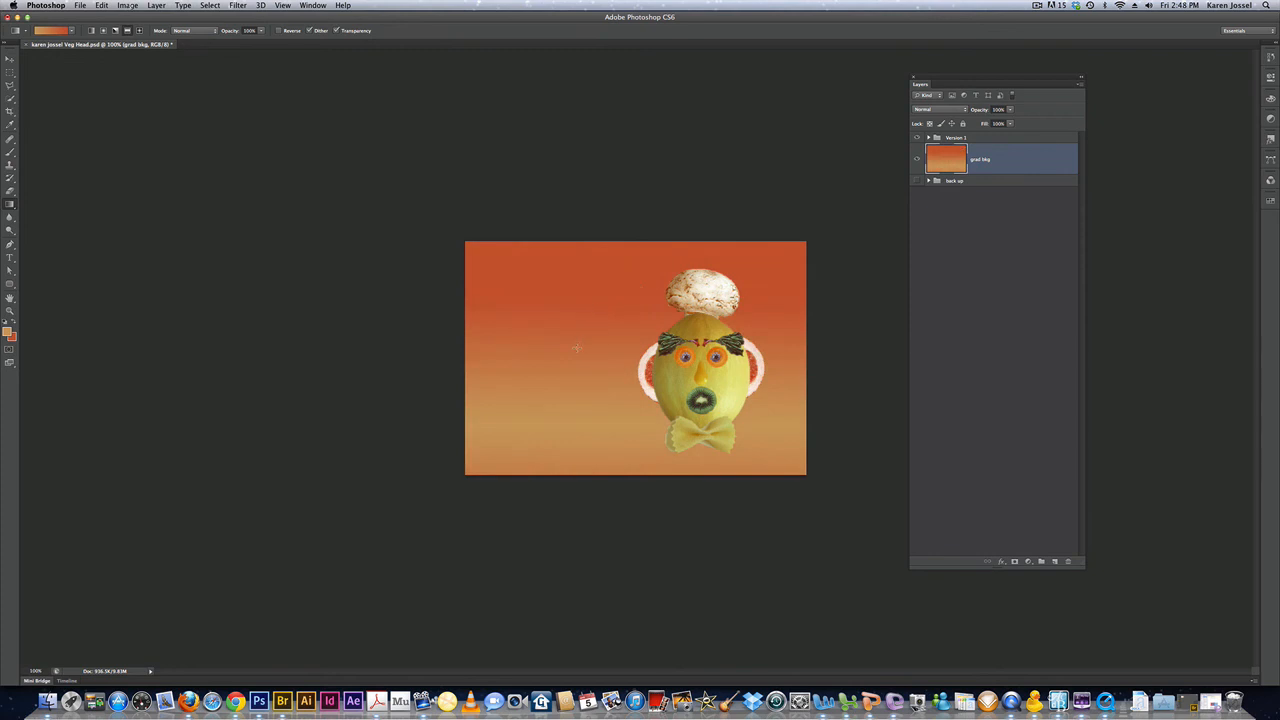
pyautogui.moveTo(577, 347); pyautogui.dragTo(579, 267)
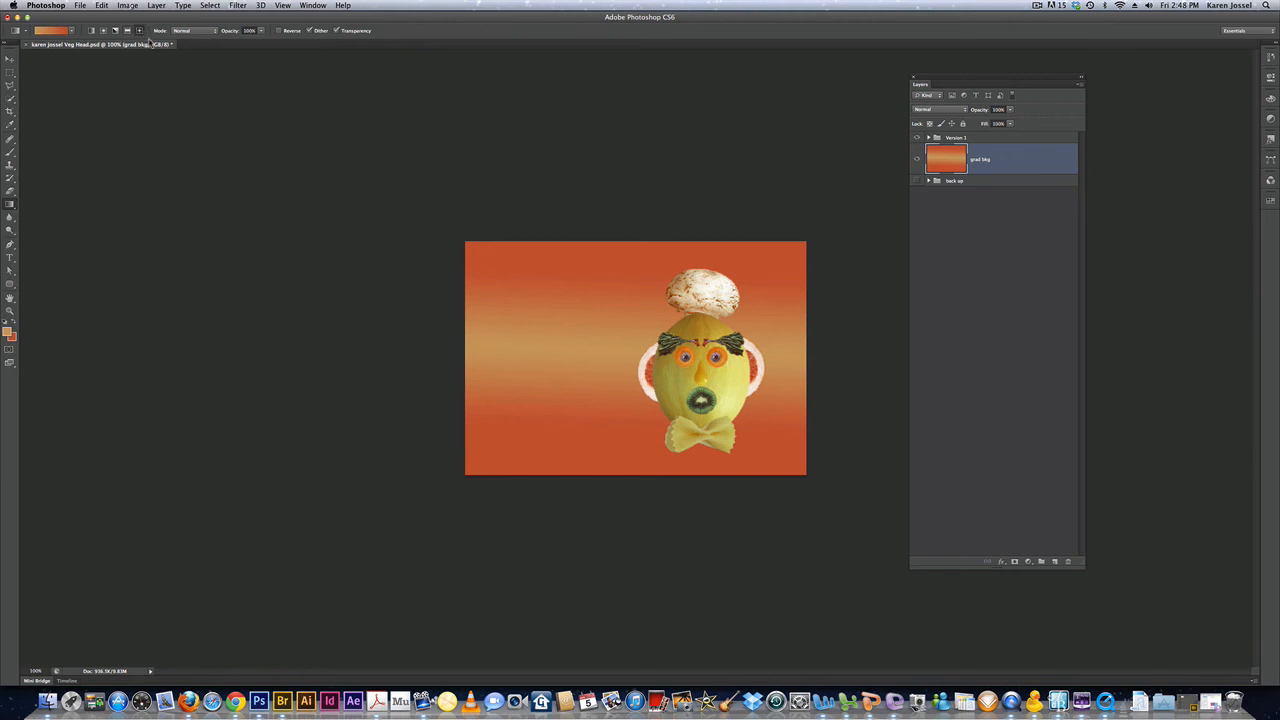
pyautogui.moveTo(640, 352); pyautogui.dragTo(617, 360)
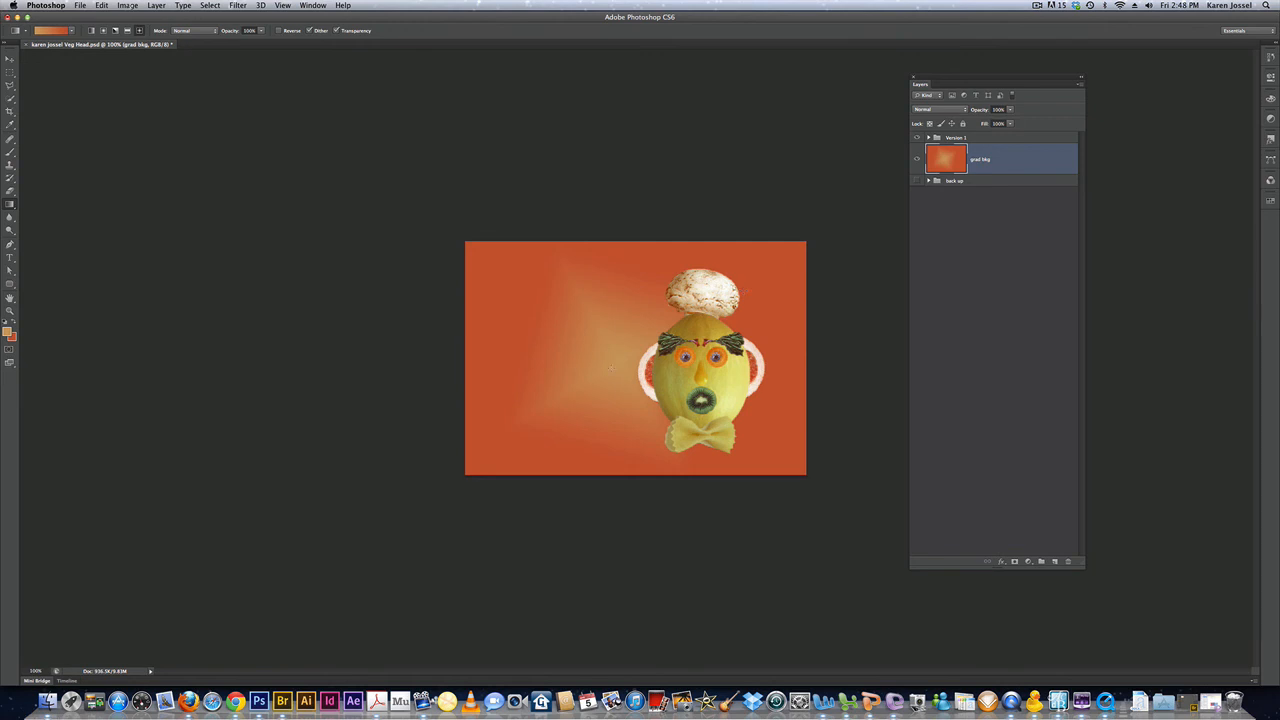
pyautogui.moveTo(778, 284); pyautogui.dragTo(805, 266)
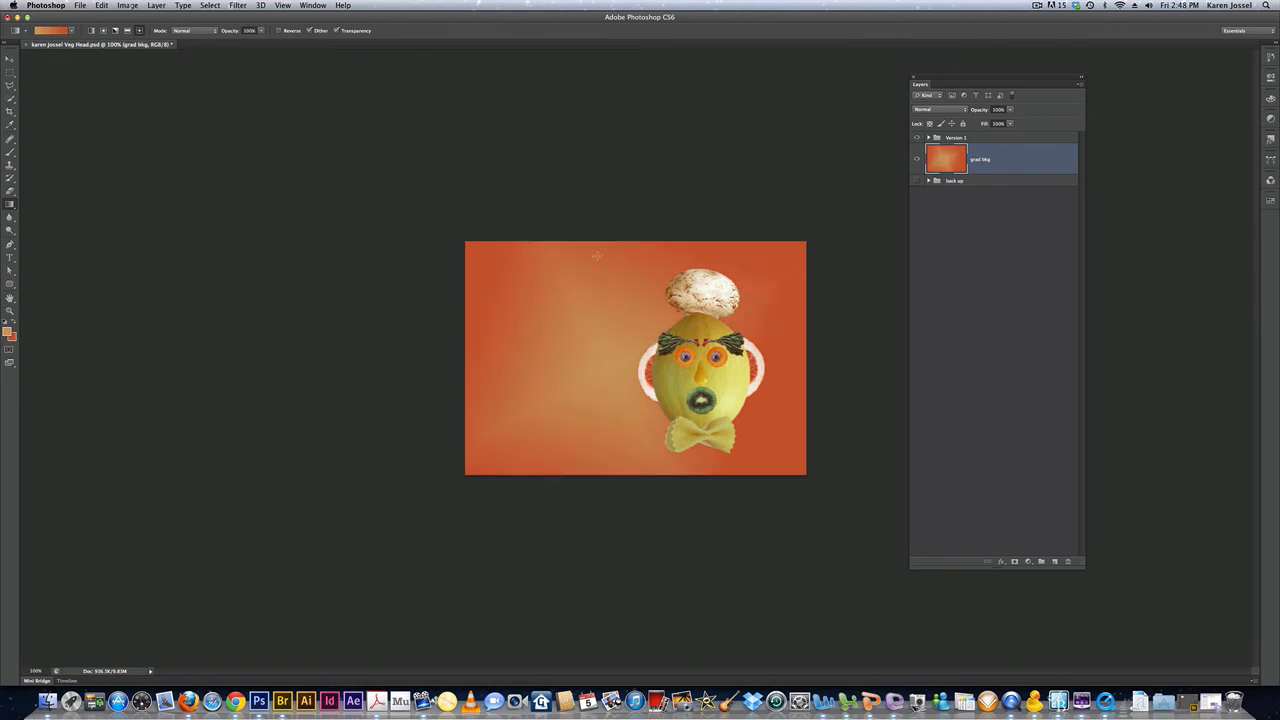
# Step: Refill the grad bkg layer with a linear gradient running from tan at the bottom edge to red-orange at the top
pyautogui.click(92, 30)
pyautogui.moveTo(638, 478); pyautogui.dragTo(638, 205)
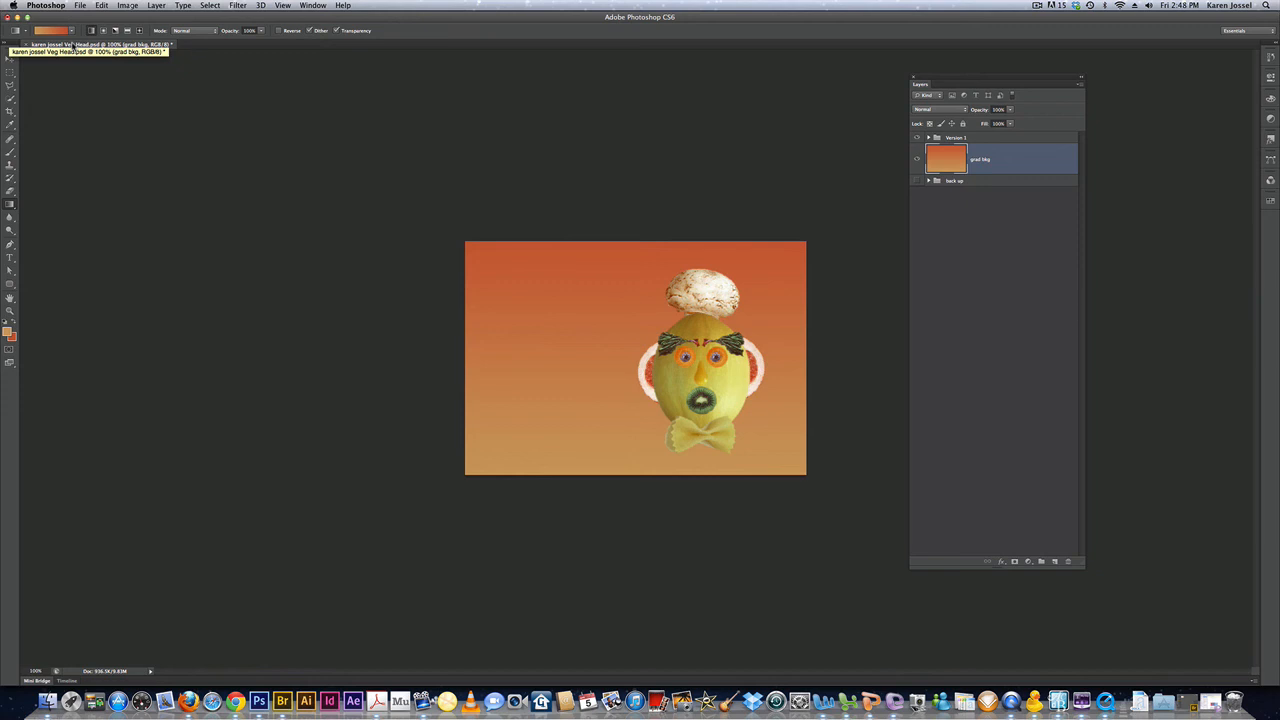
# Step: Enlarge the gradient preset picker and append the Pastels gradient set to the current presets
pyautogui.click(72, 31)
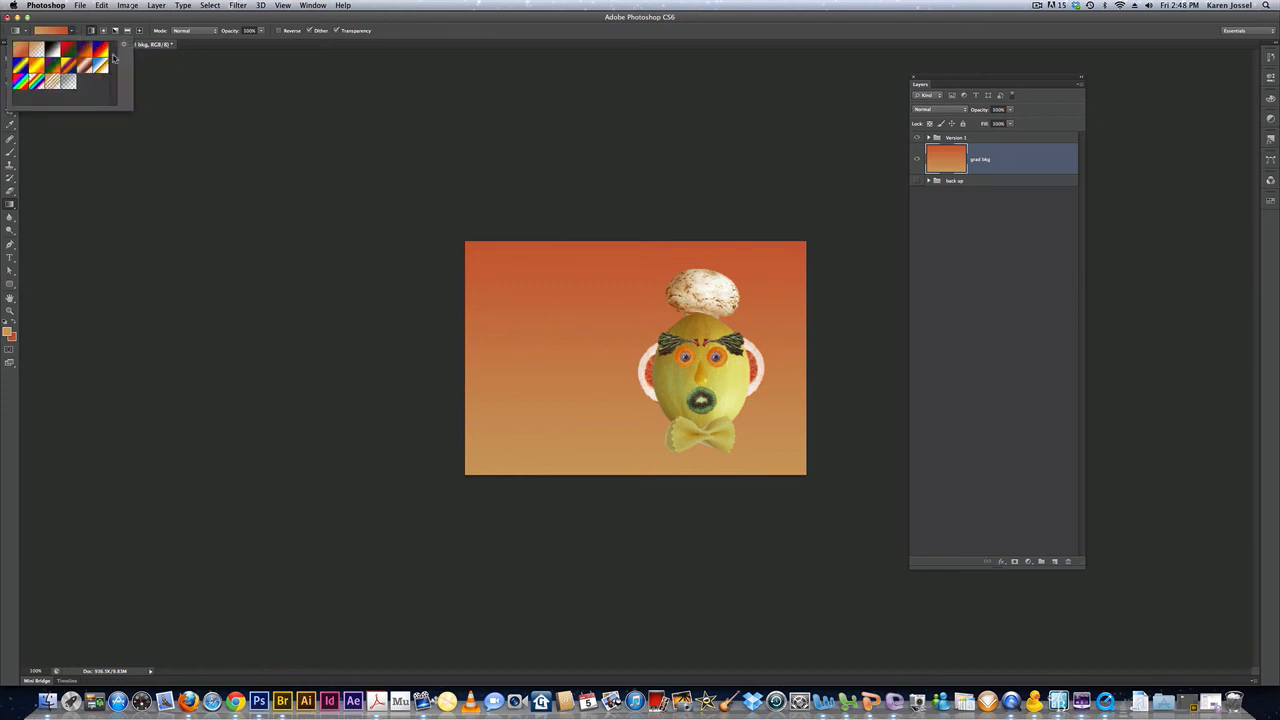
pyautogui.moveTo(130, 113); pyautogui.dragTo(137, 288)
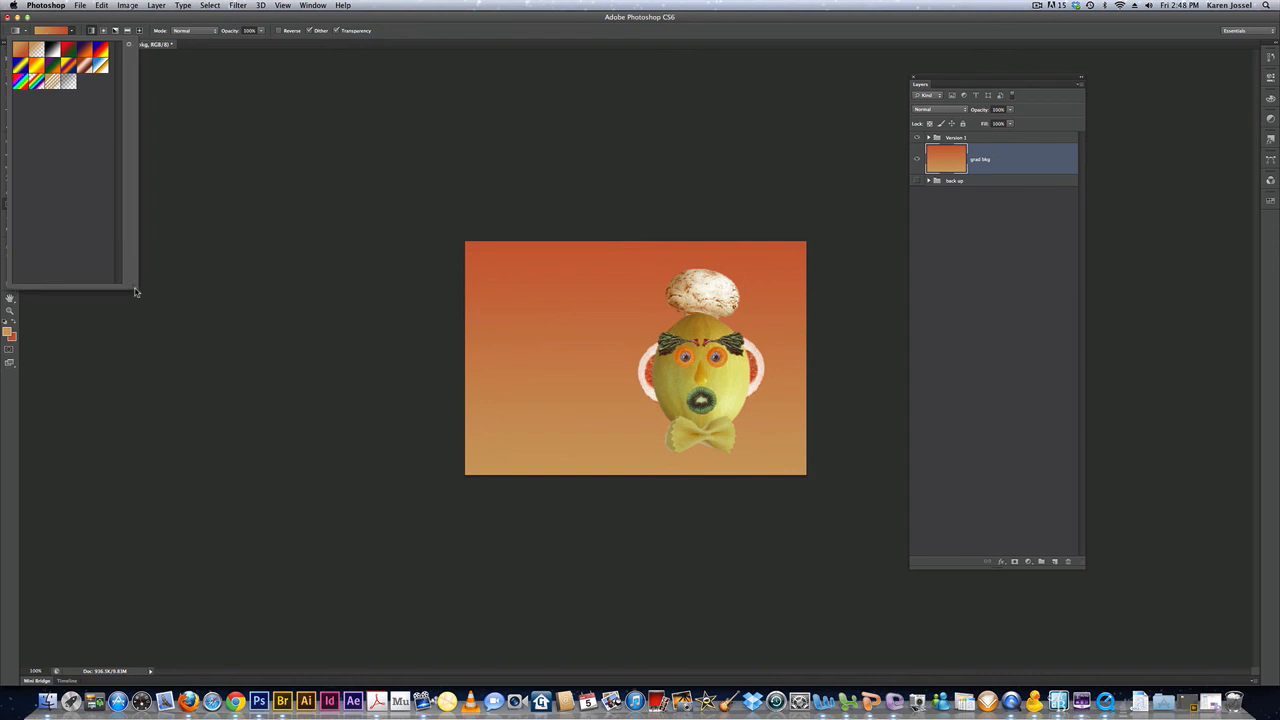
pyautogui.click(130, 46)
pyautogui.click(130, 46)
pyautogui.click(130, 46)
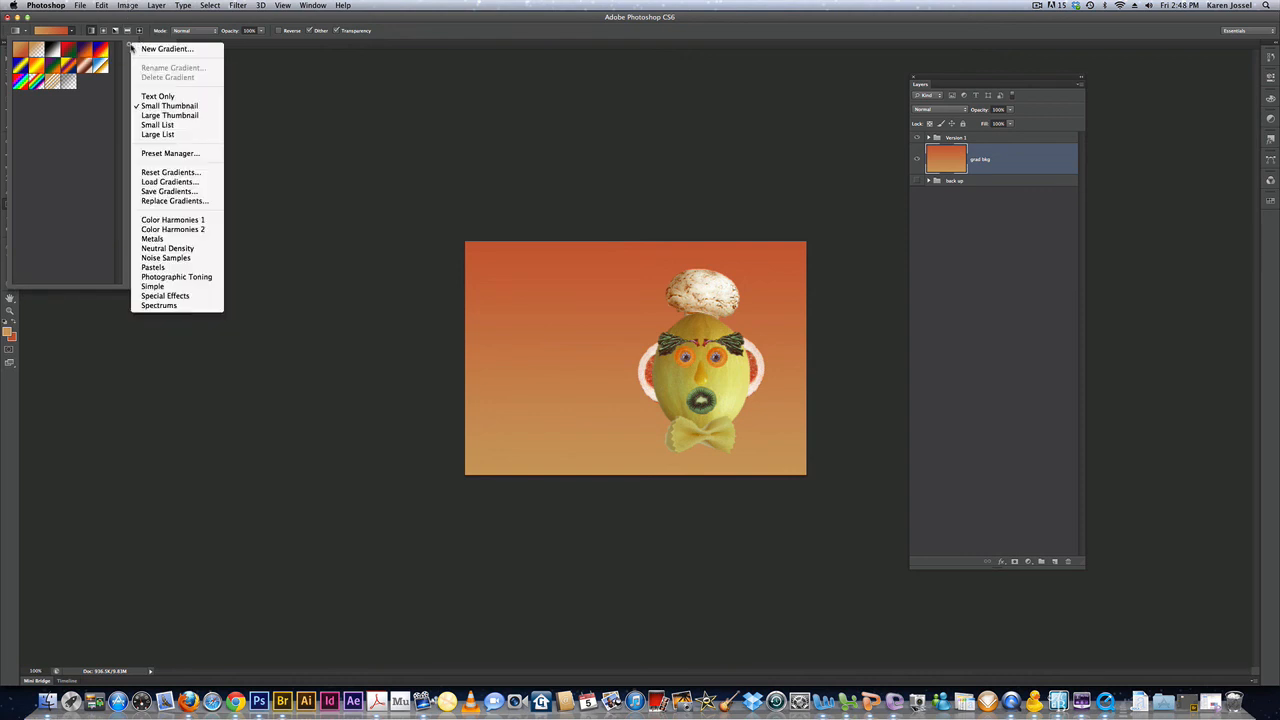
pyautogui.click(153, 267)
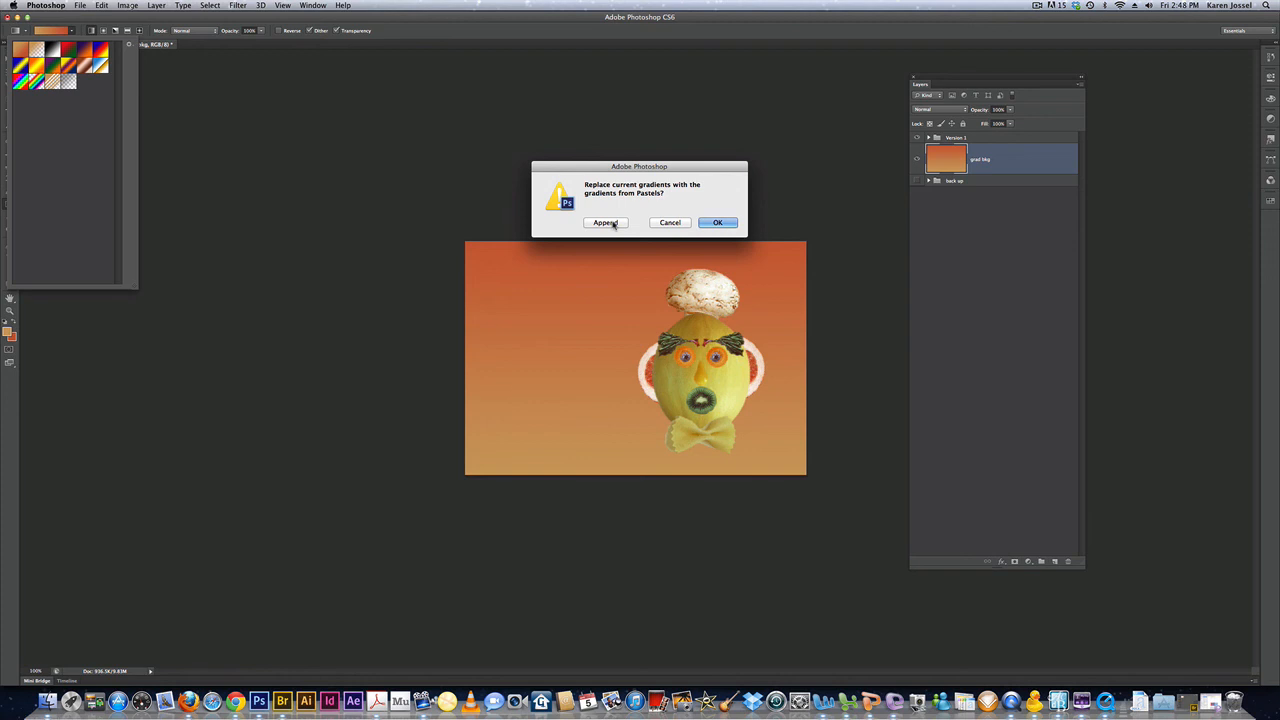
pyautogui.click(606, 222)
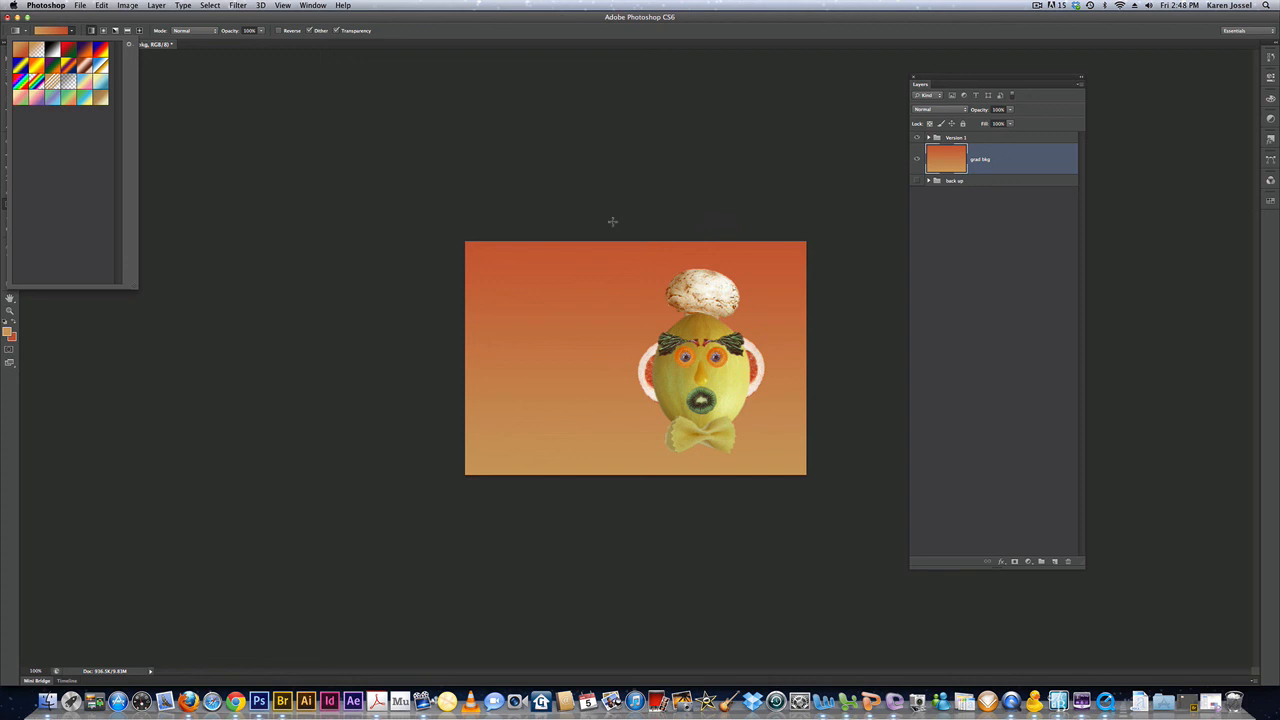
# Step: Try the green-yellow-orange pastel gradient on the grad bkg layer from bottom to top, left to right, and top to bottom
pyautogui.click(73, 100)
pyautogui.moveTo(588, 488); pyautogui.dragTo(556, 87)
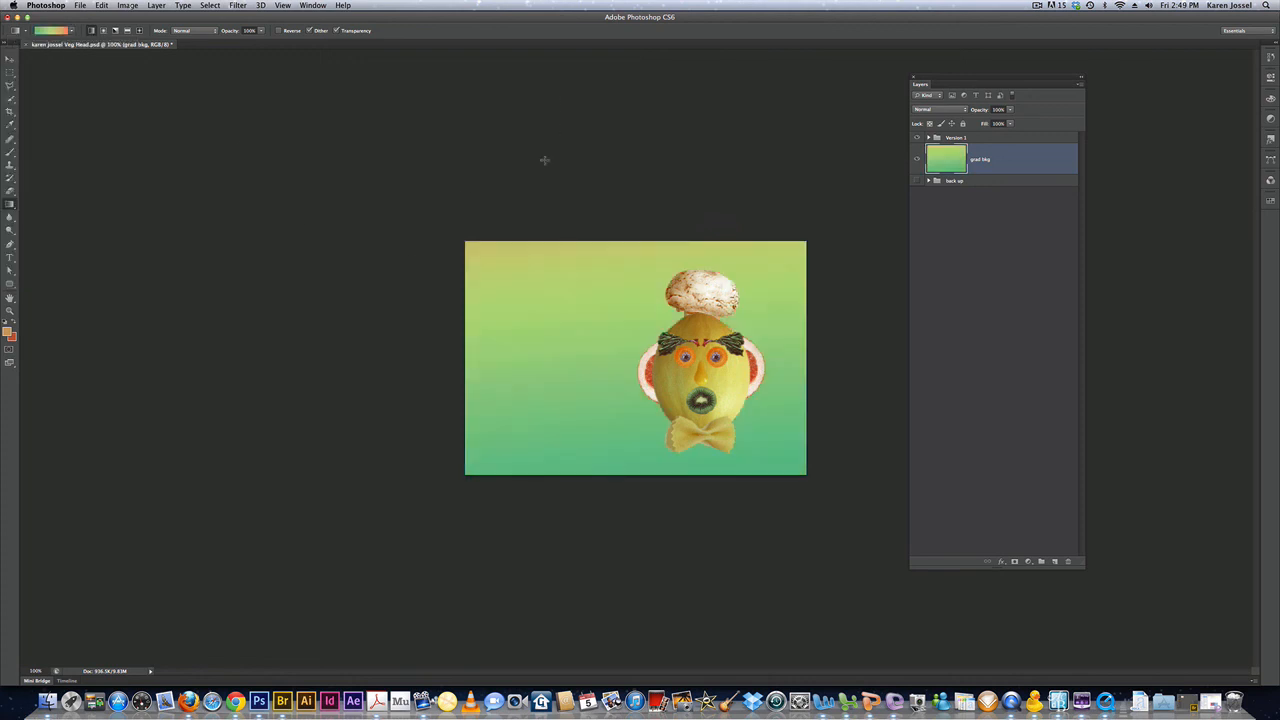
pyautogui.moveTo(458, 339); pyautogui.dragTo(923, 355)
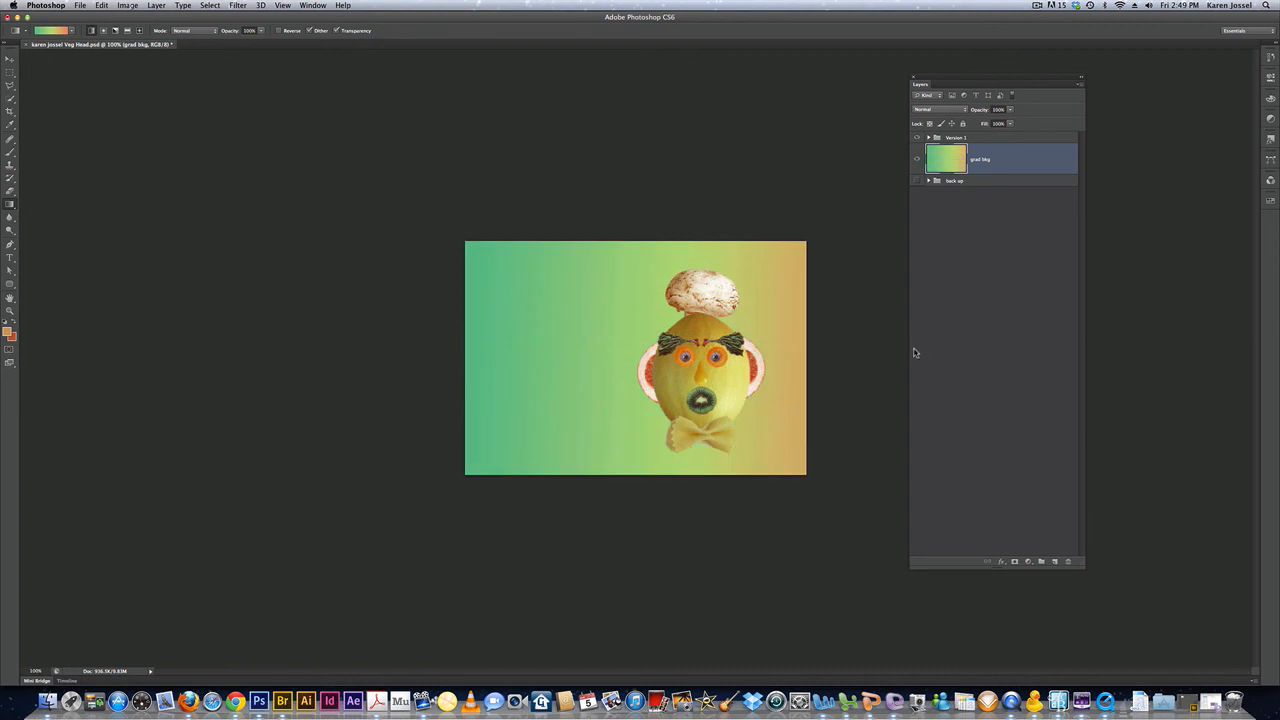
pyautogui.moveTo(621, 232); pyautogui.dragTo(622, 557)
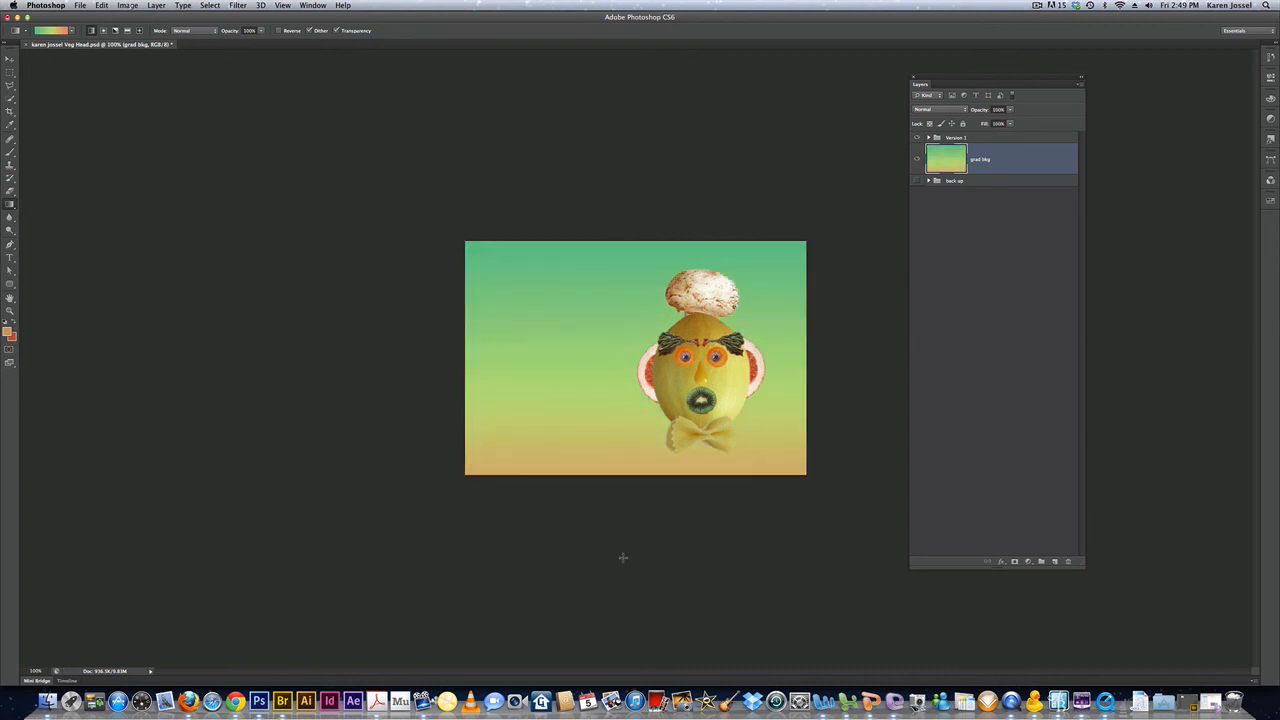
# Step: Refill the grad bkg layer with the foreground-to-background gradient running from tan at the canvas top to red-orange at the bottom
pyautogui.click(72, 31)
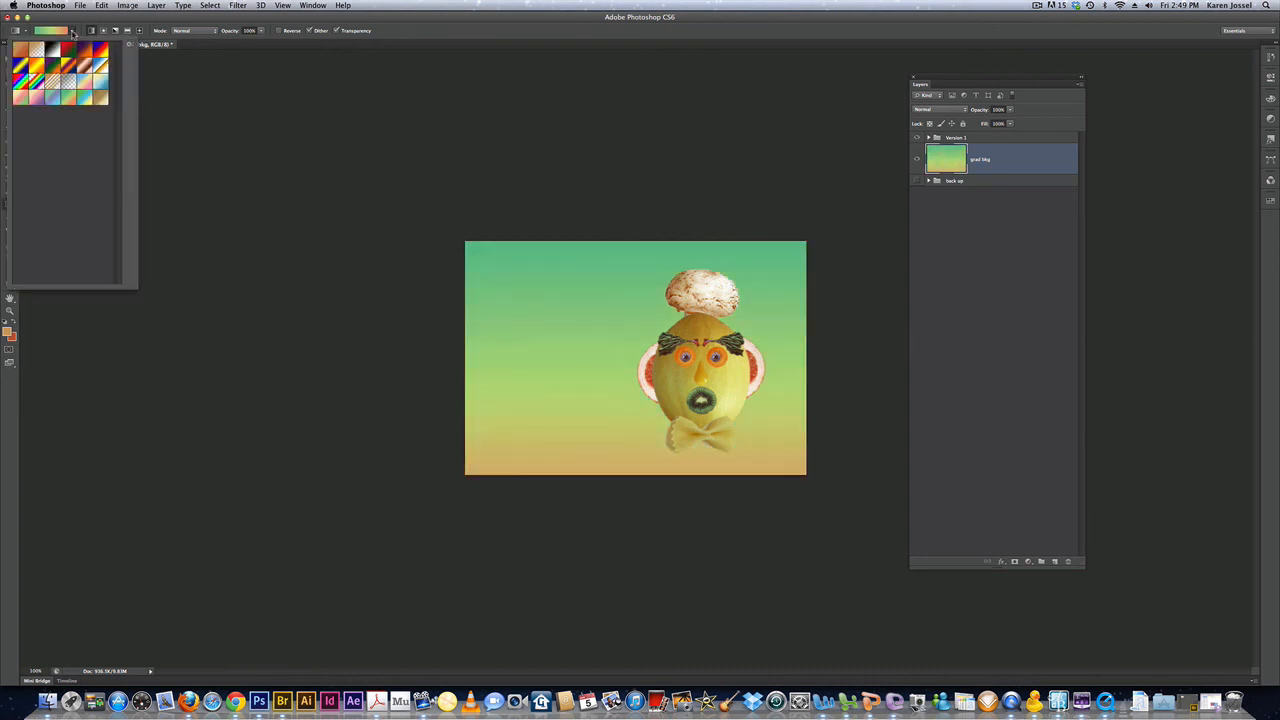
pyautogui.click(21, 50)
pyautogui.click(632, 194)
pyautogui.moveTo(632, 194); pyautogui.dragTo(638, 494)
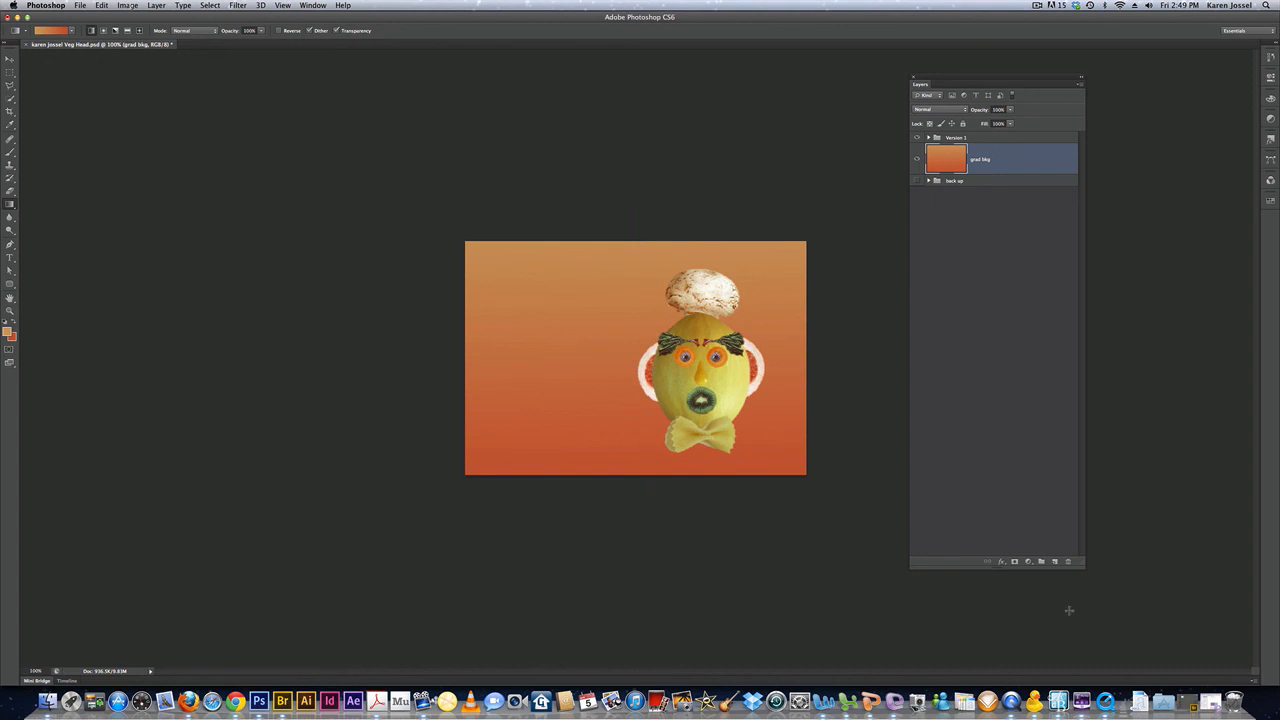
# Step: Create a new layer directly above grad bkg and name it border
pyautogui.click(1053, 563)
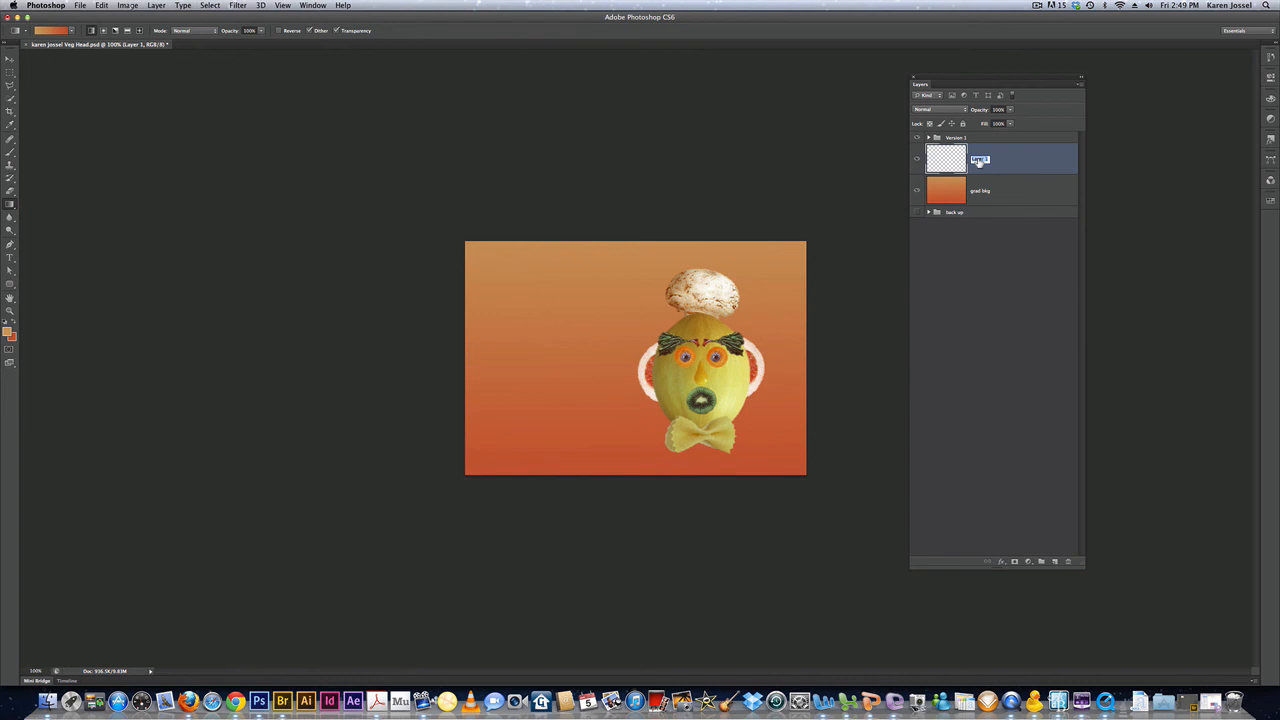
pyautogui.write('border')
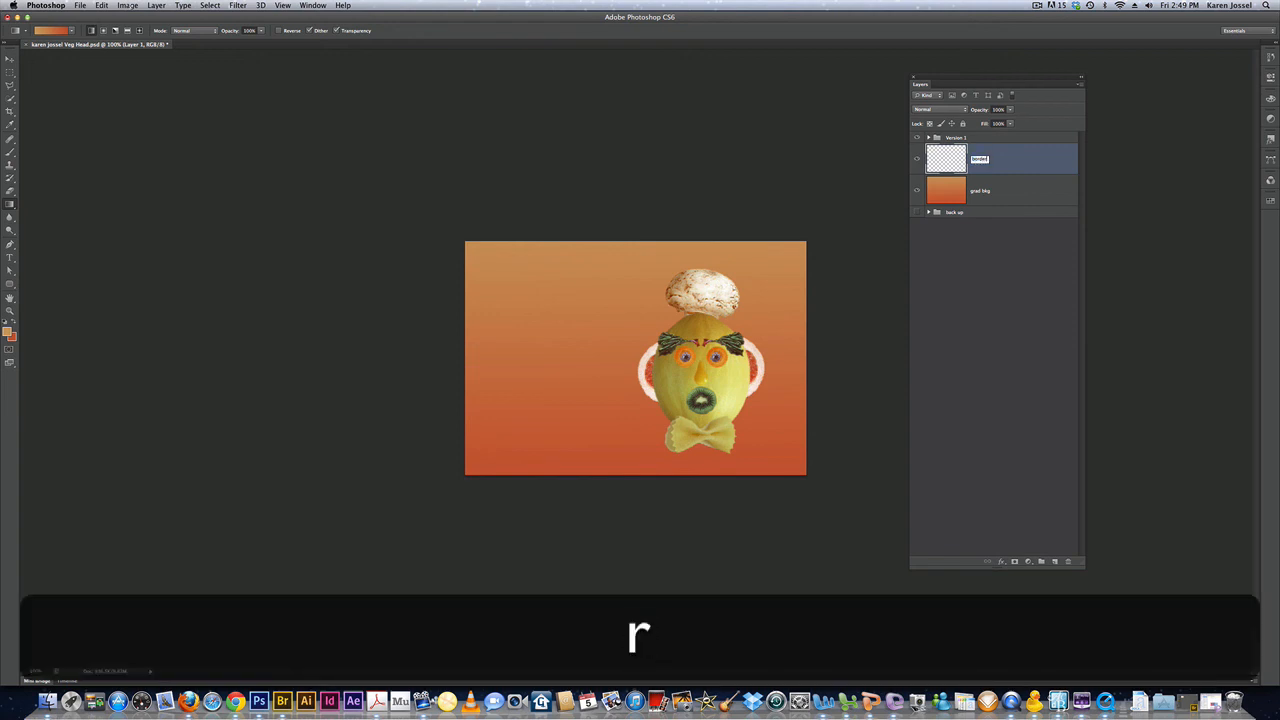
pyautogui.press('Return')
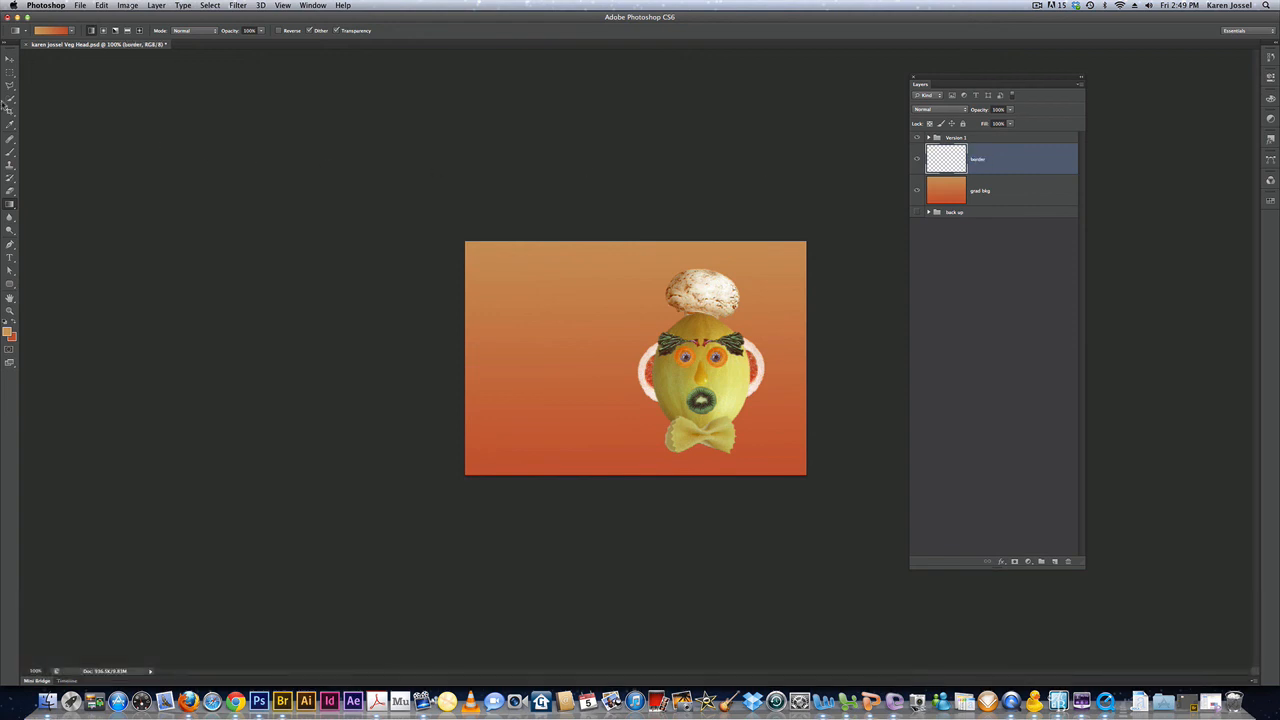
# Step: Sample dark green from the vegetable head's eyebrow as the foreground color
pyautogui.click(10, 153)
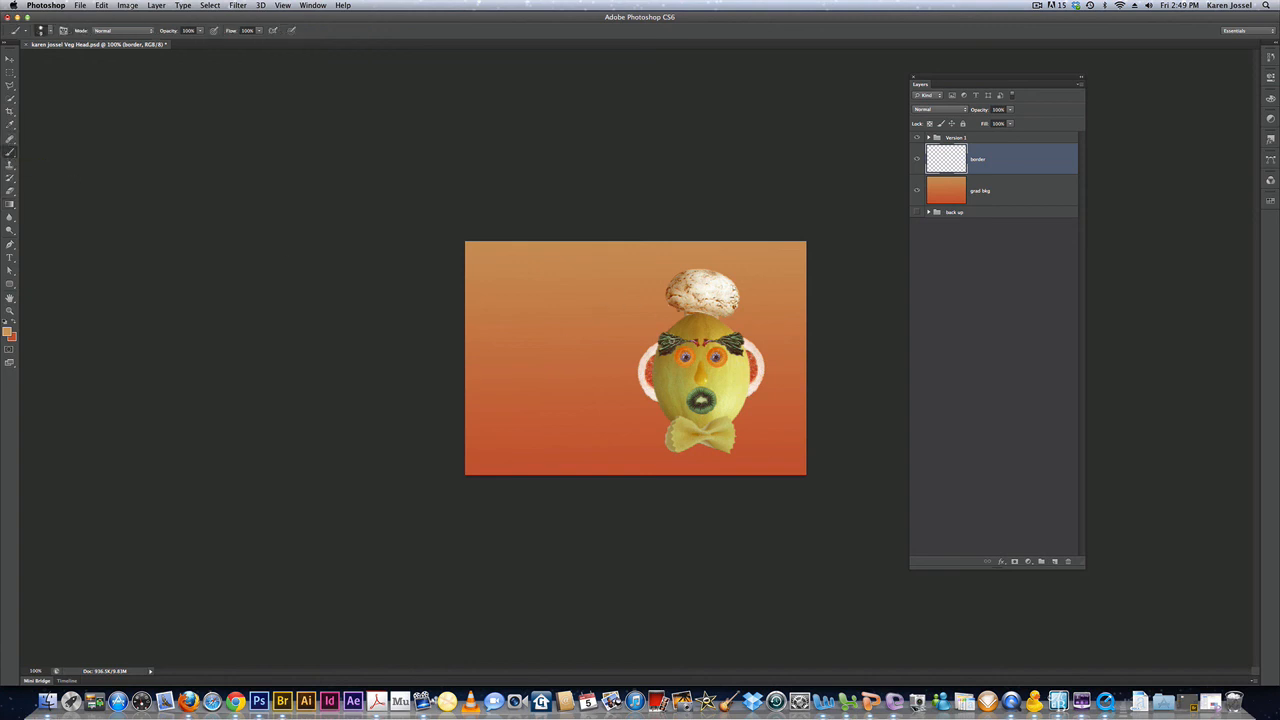
pyautogui.click(10, 125)
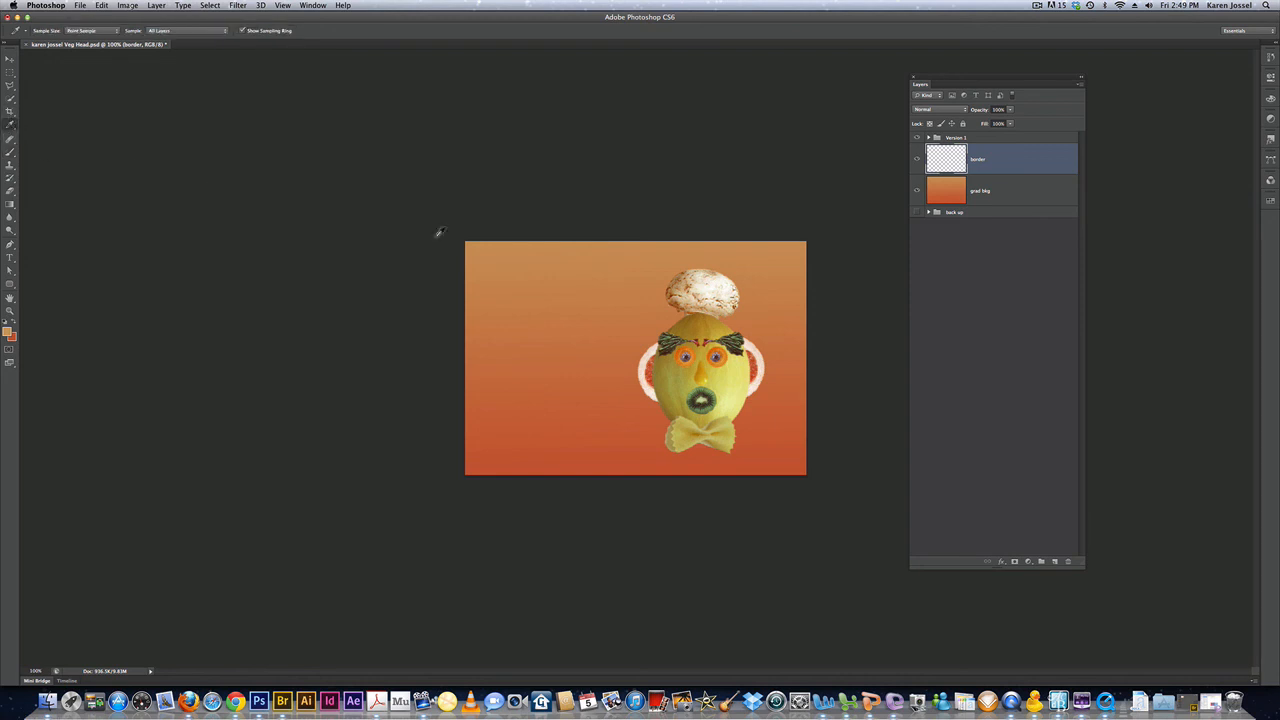
pyautogui.click(667, 339)
# Step: Select the entire canvas and set up a Stroke on the border layer, 15 px wide and located Inside
pyautogui.click(213, 6)
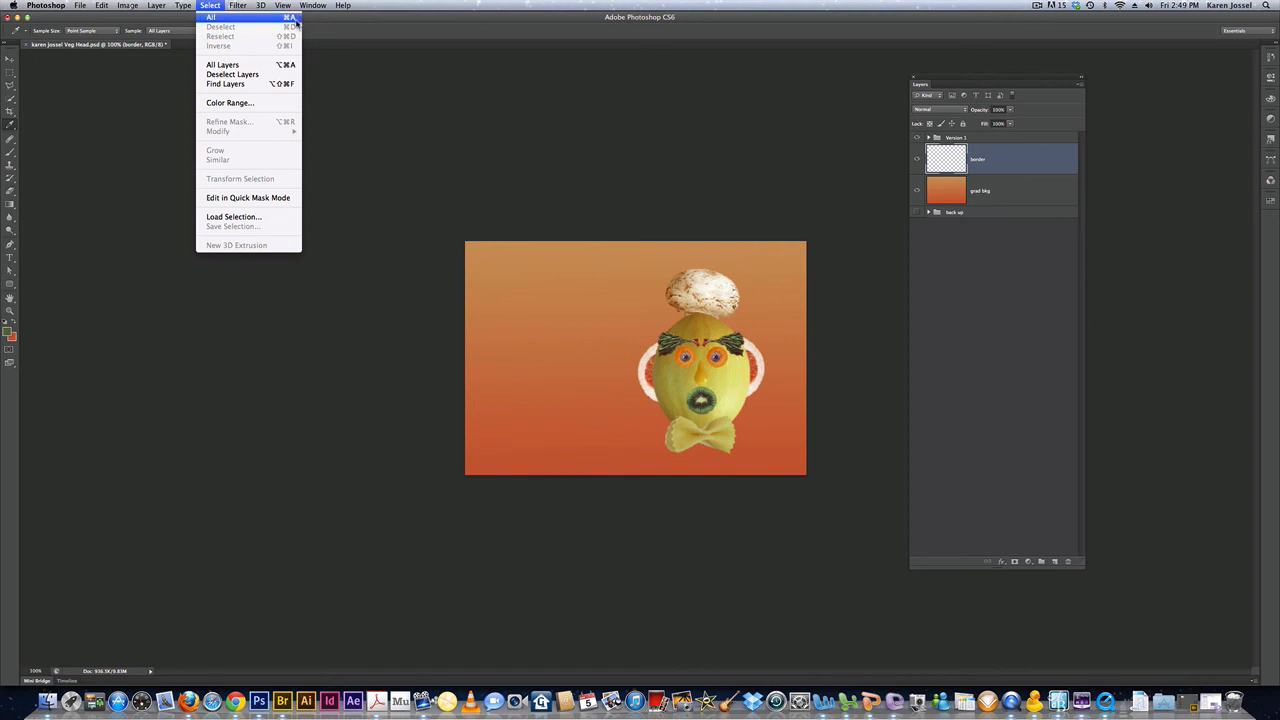
pyautogui.click(296, 17)
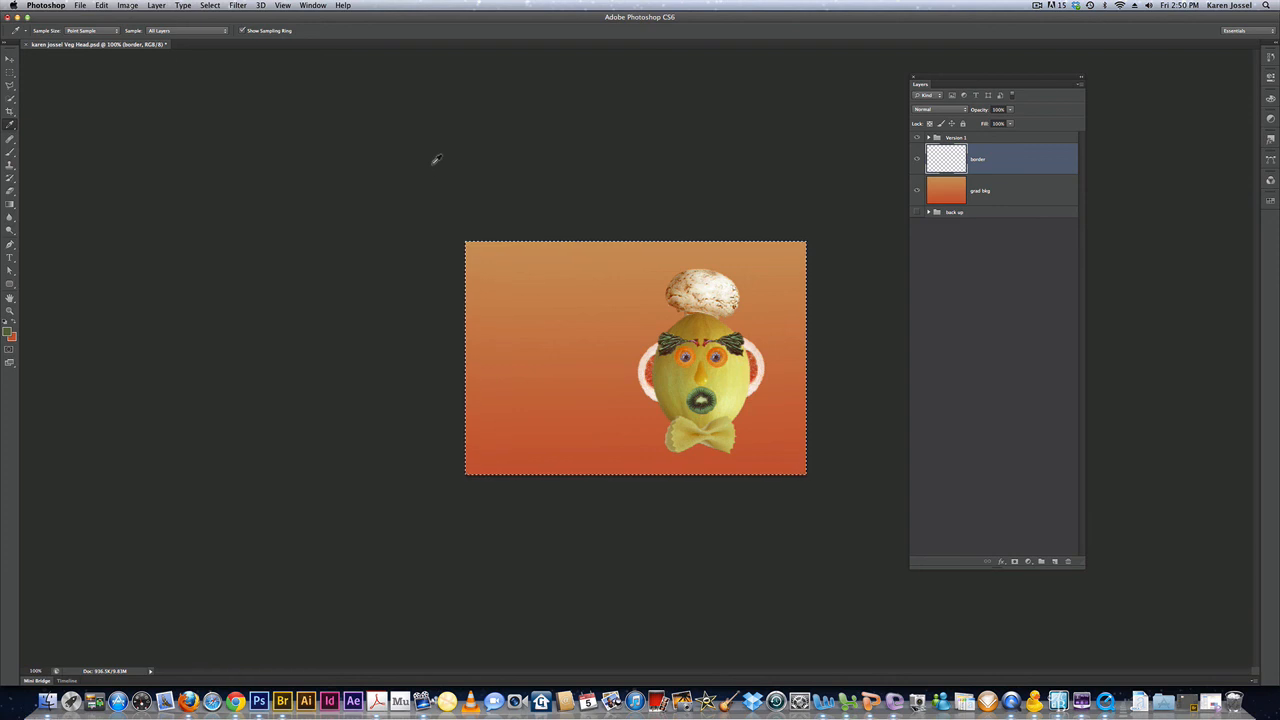
pyautogui.click(102, 5)
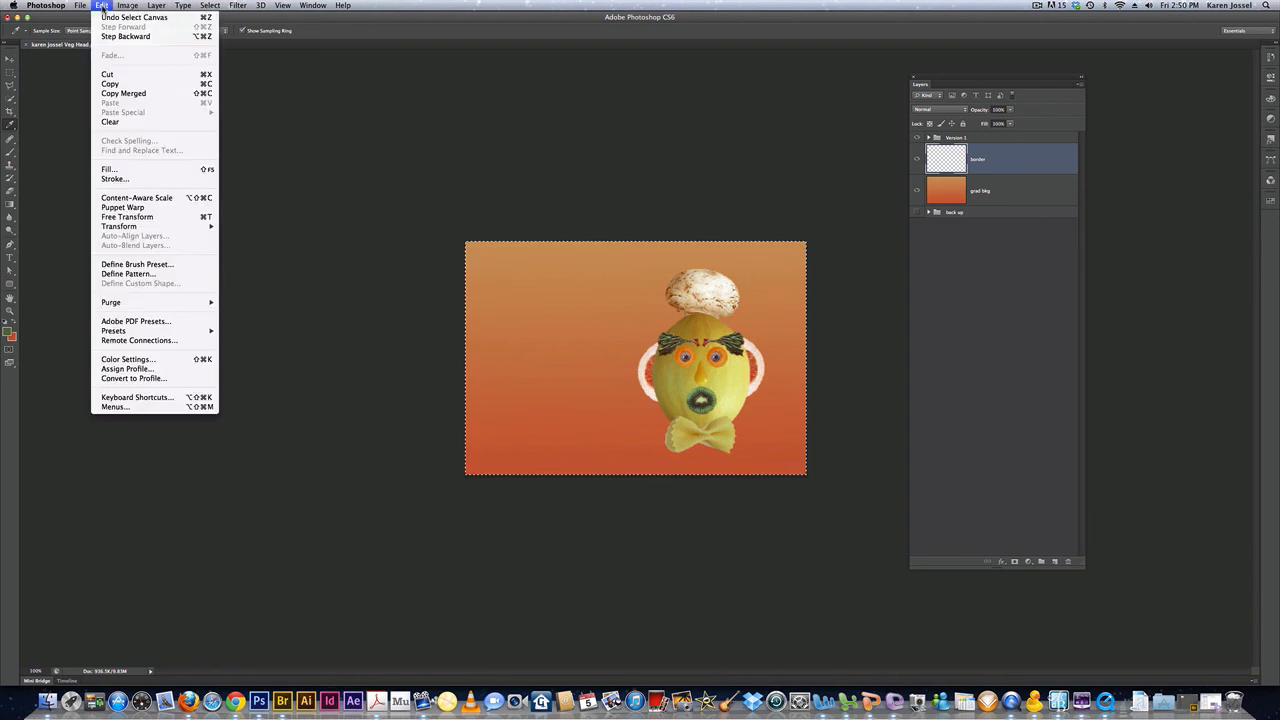
pyautogui.click(118, 178)
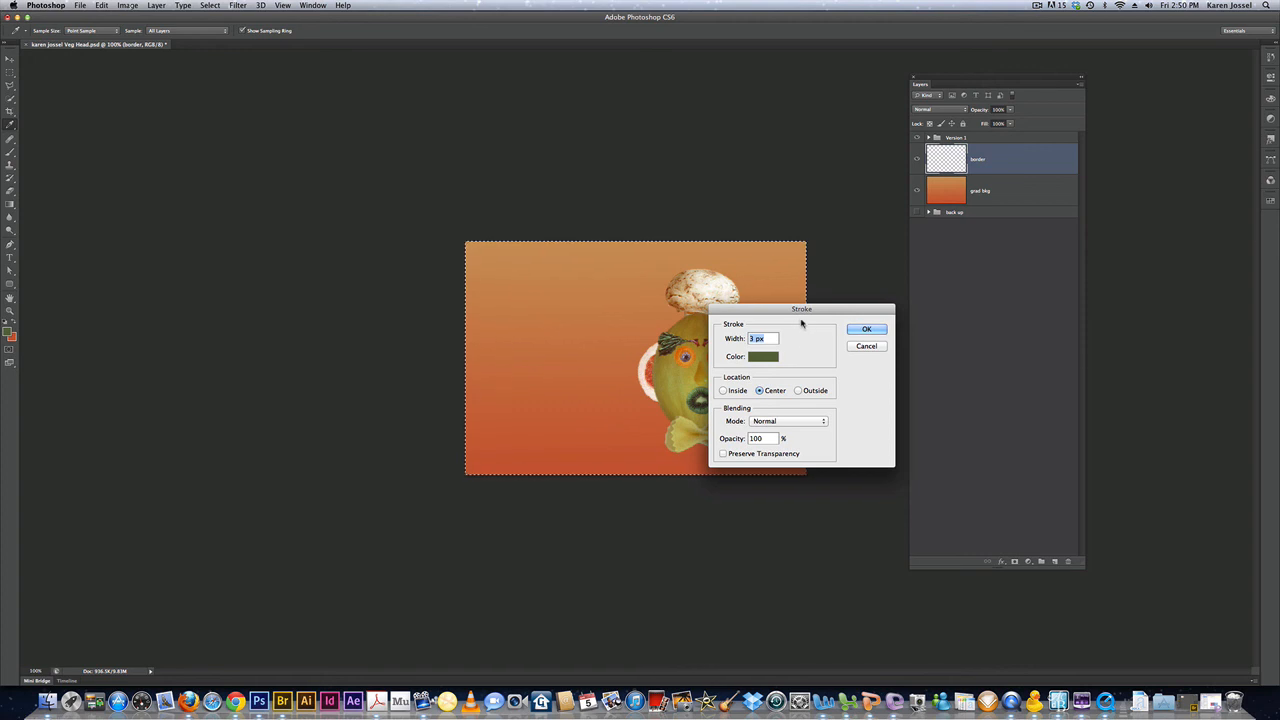
pyautogui.moveTo(802, 309); pyautogui.dragTo(304, 134)
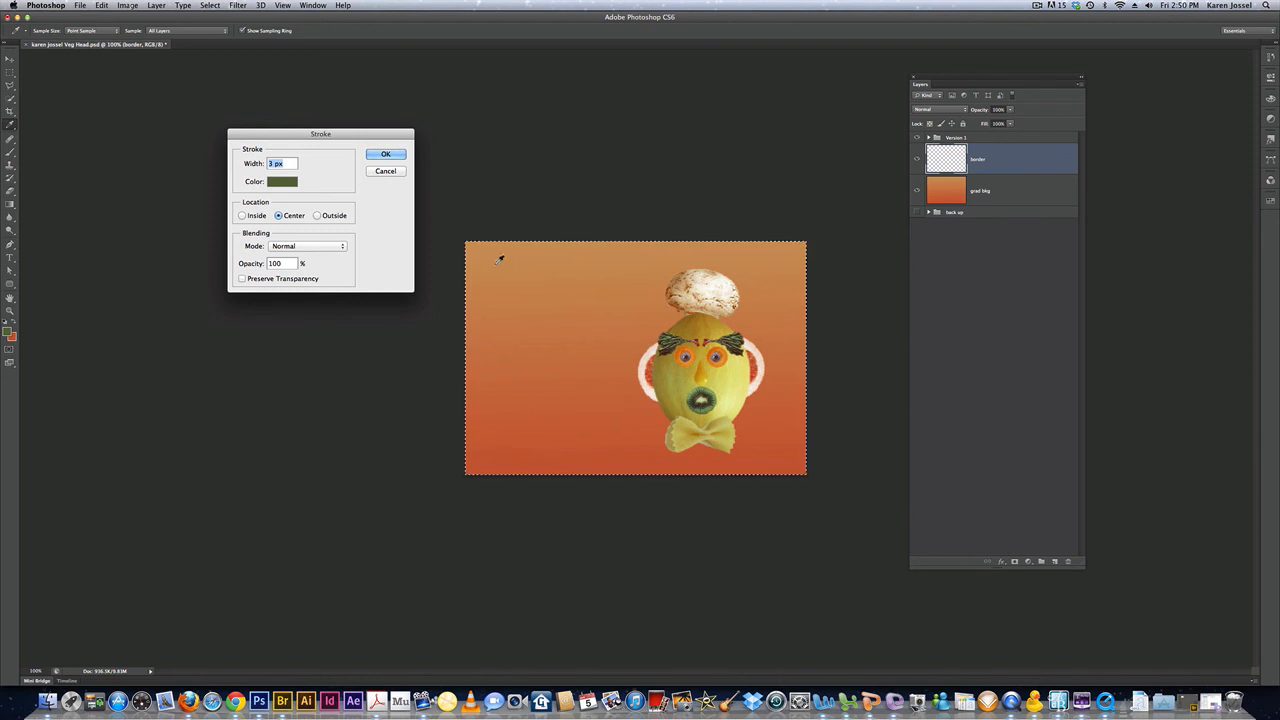
pyautogui.click(318, 216)
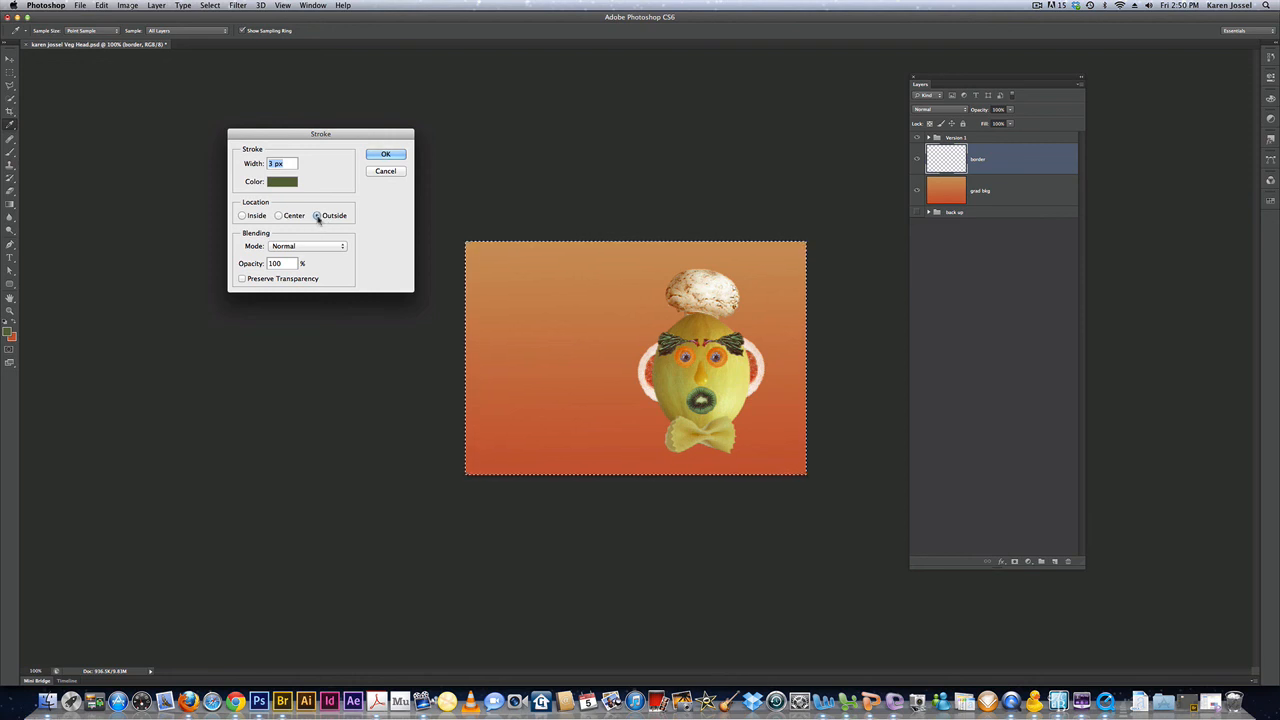
pyautogui.click(241, 216)
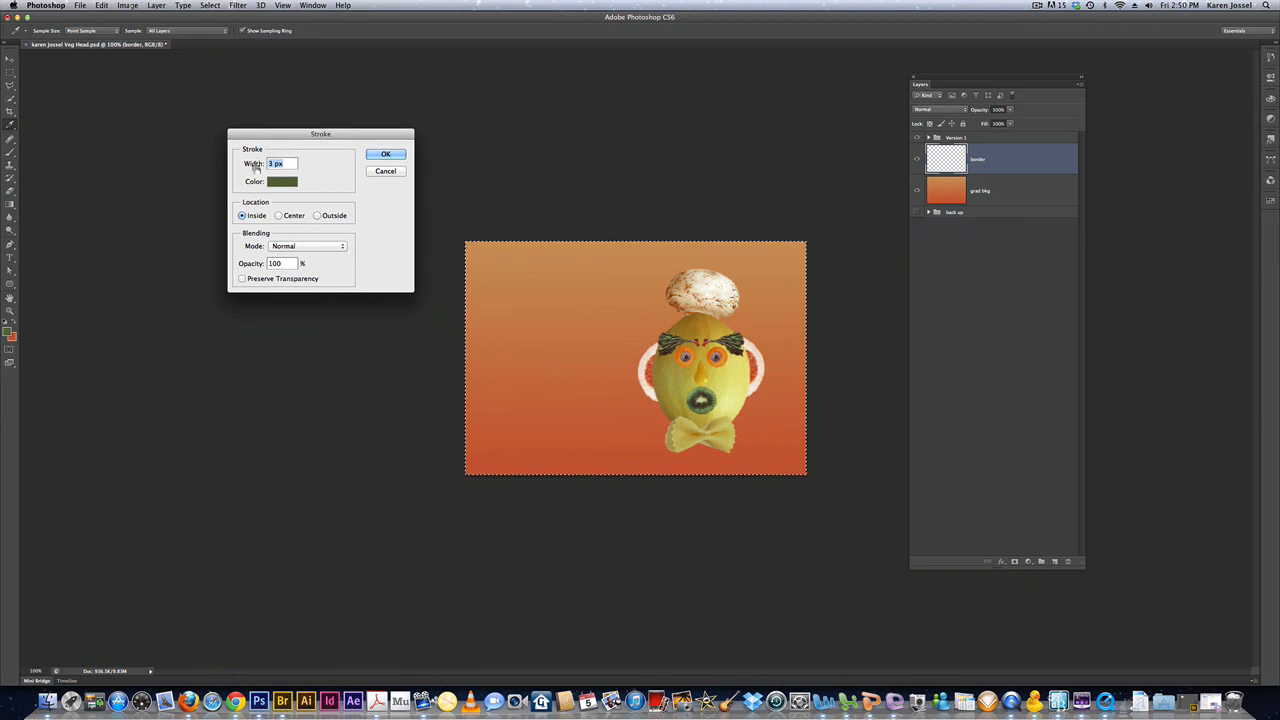
pyautogui.write('15')
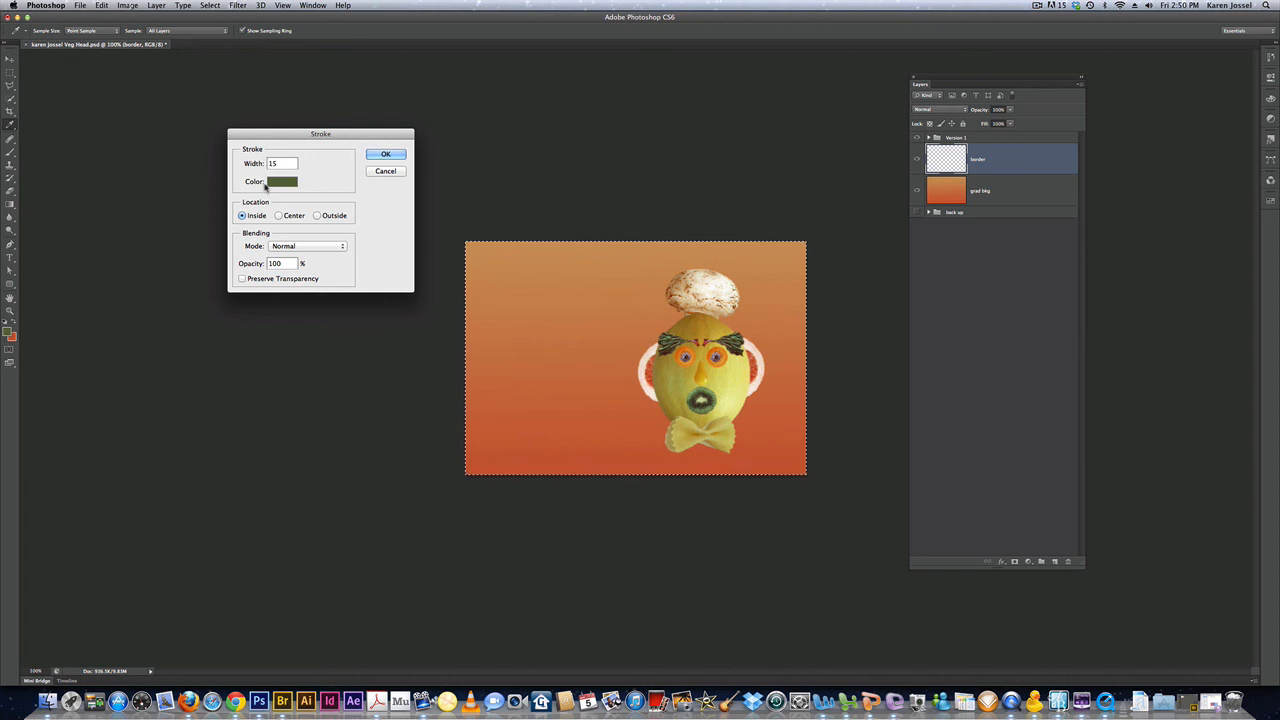
# Step: Apply the stroke in green #6e894f sampled from the kiwi mouth, after trying red-orange and orange, and deselect the canvas
pyautogui.click(271, 184)
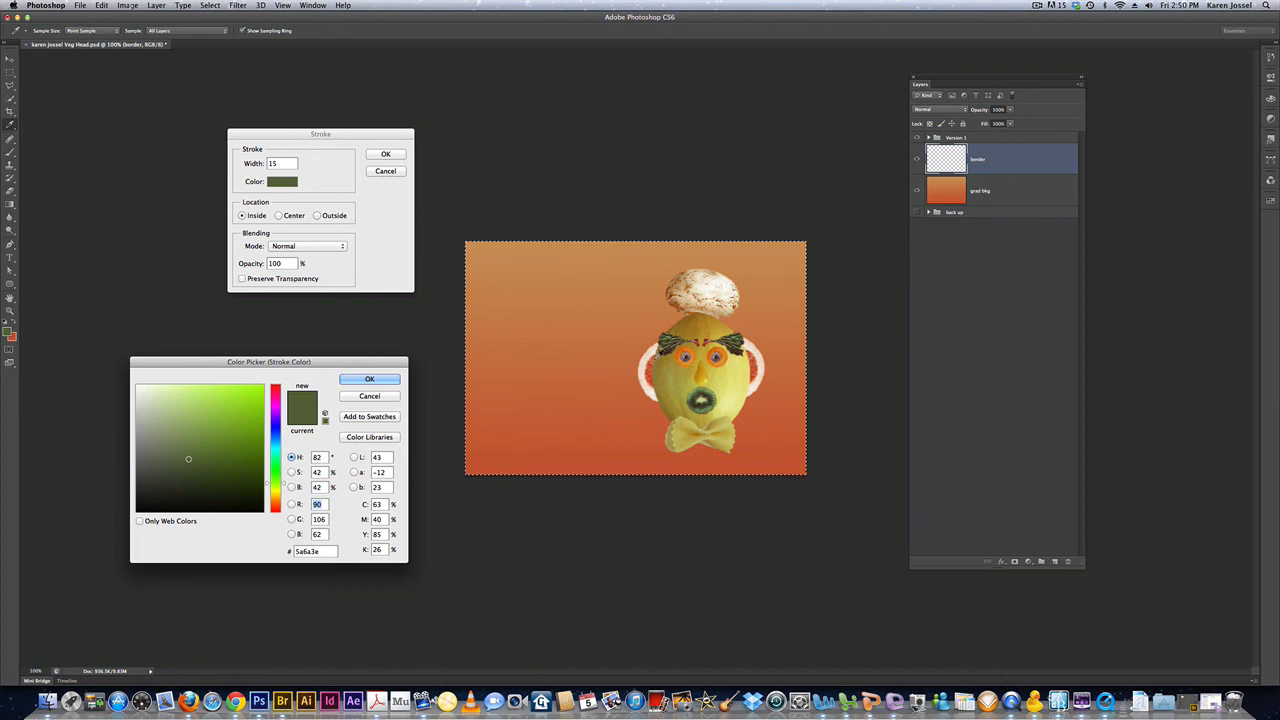
pyautogui.click(560, 420)
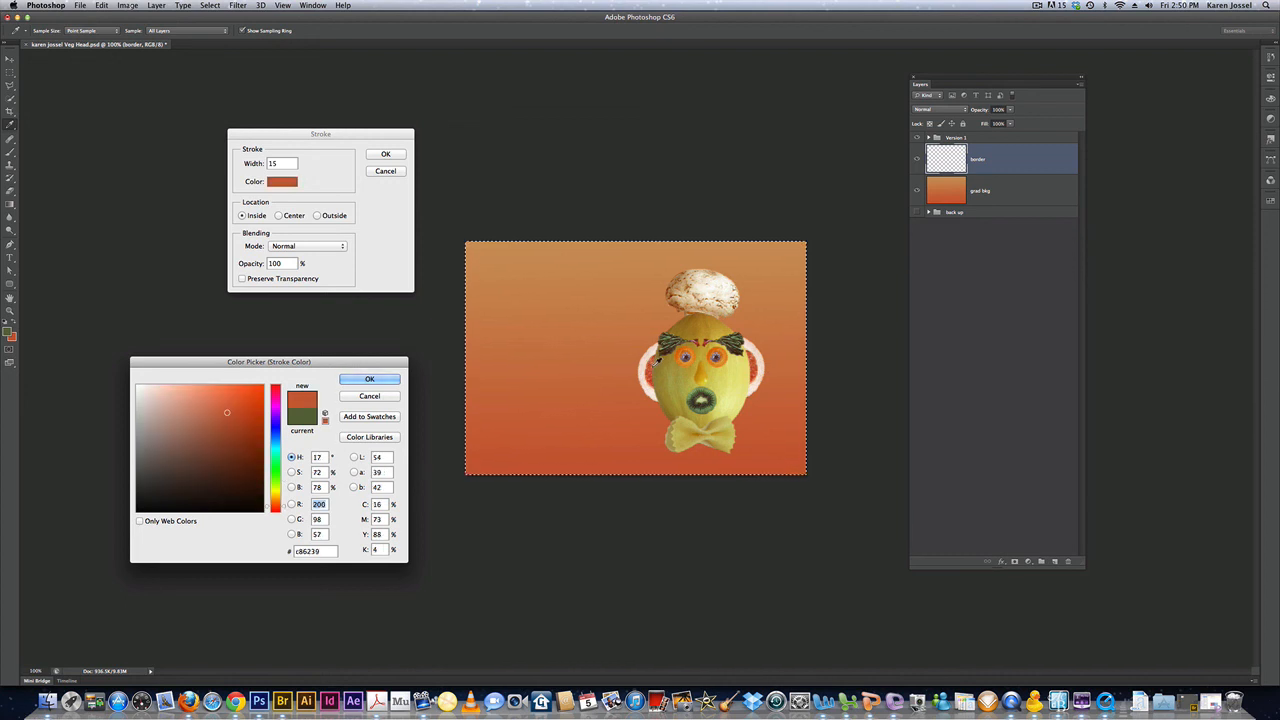
pyautogui.click(678, 360)
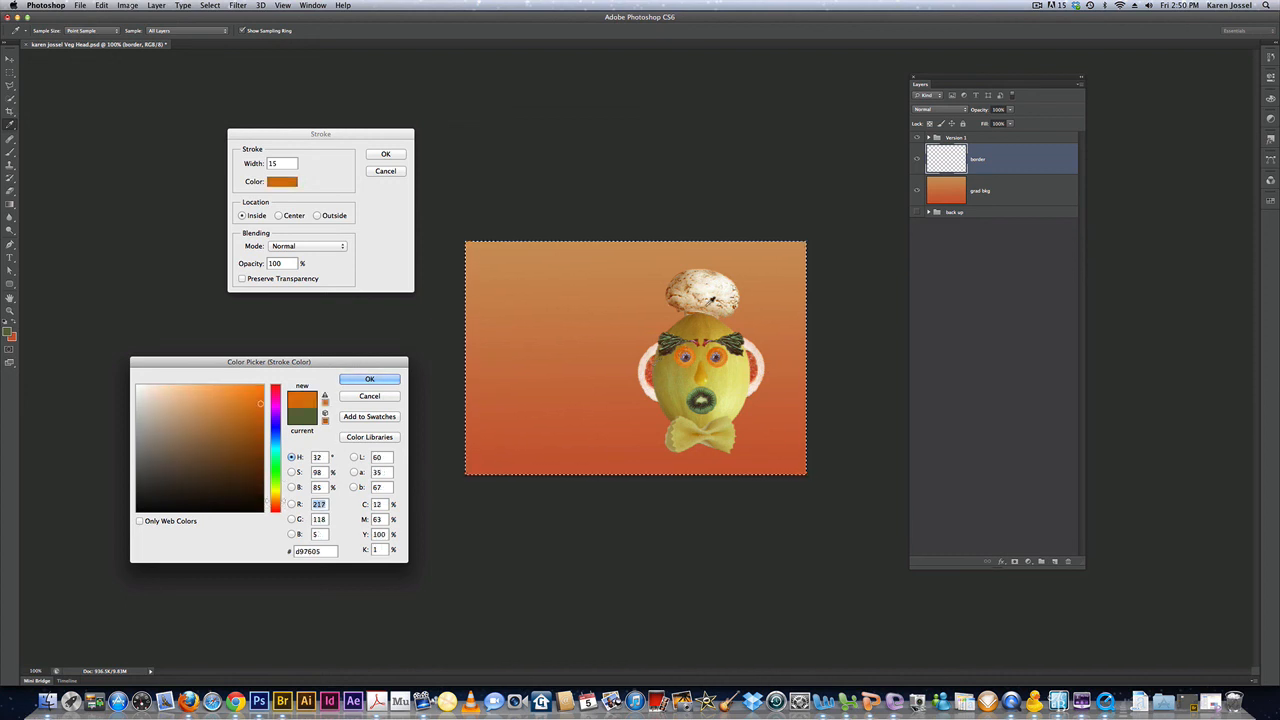
pyautogui.click(701, 386)
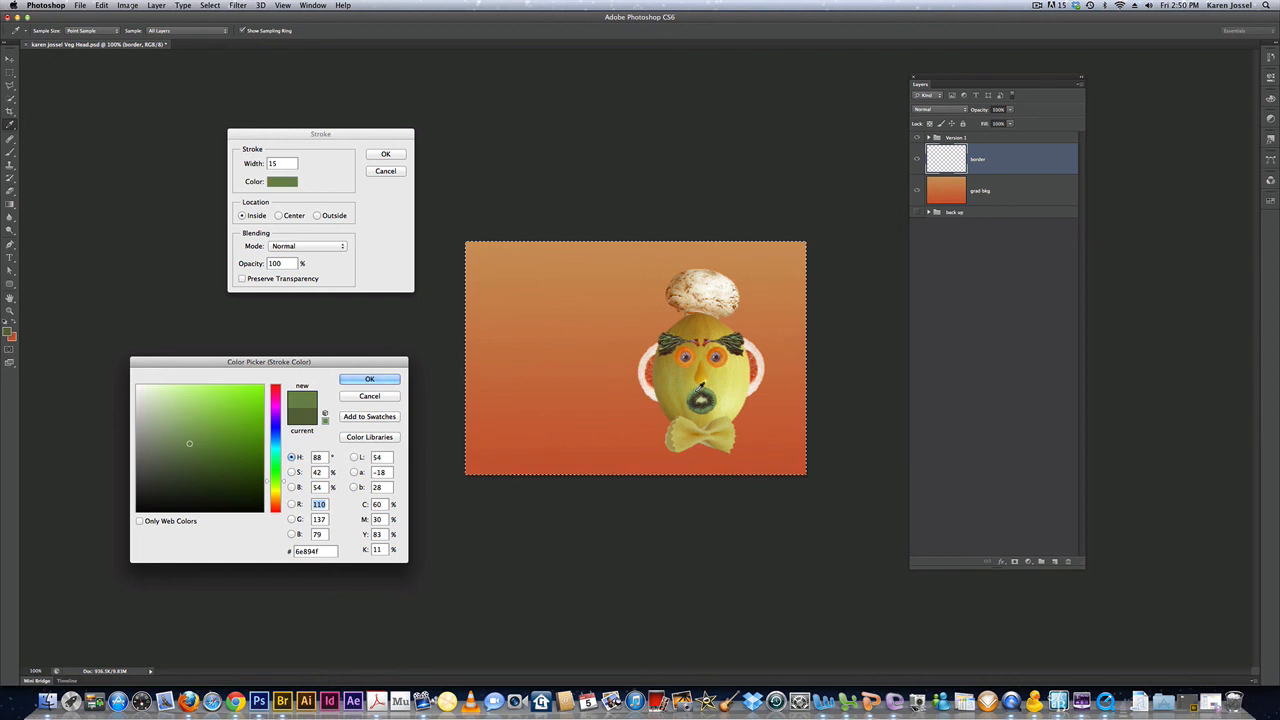
pyautogui.click(372, 379)
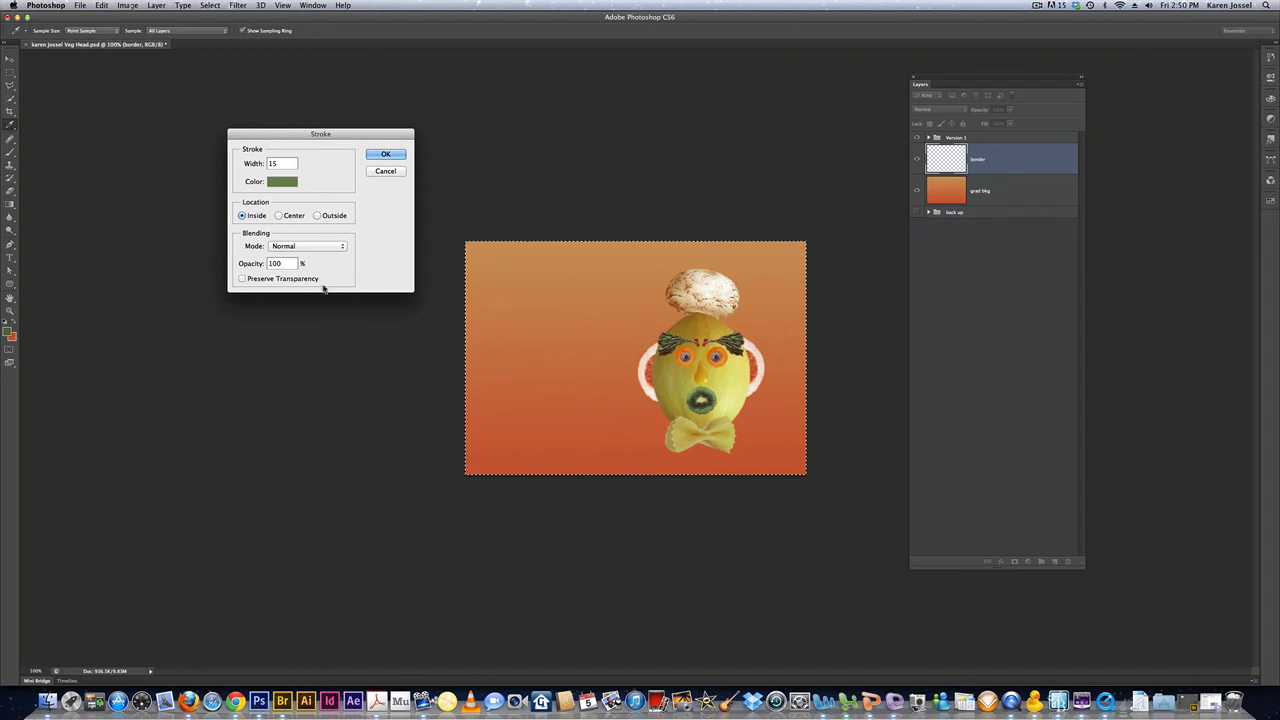
pyautogui.click(389, 154)
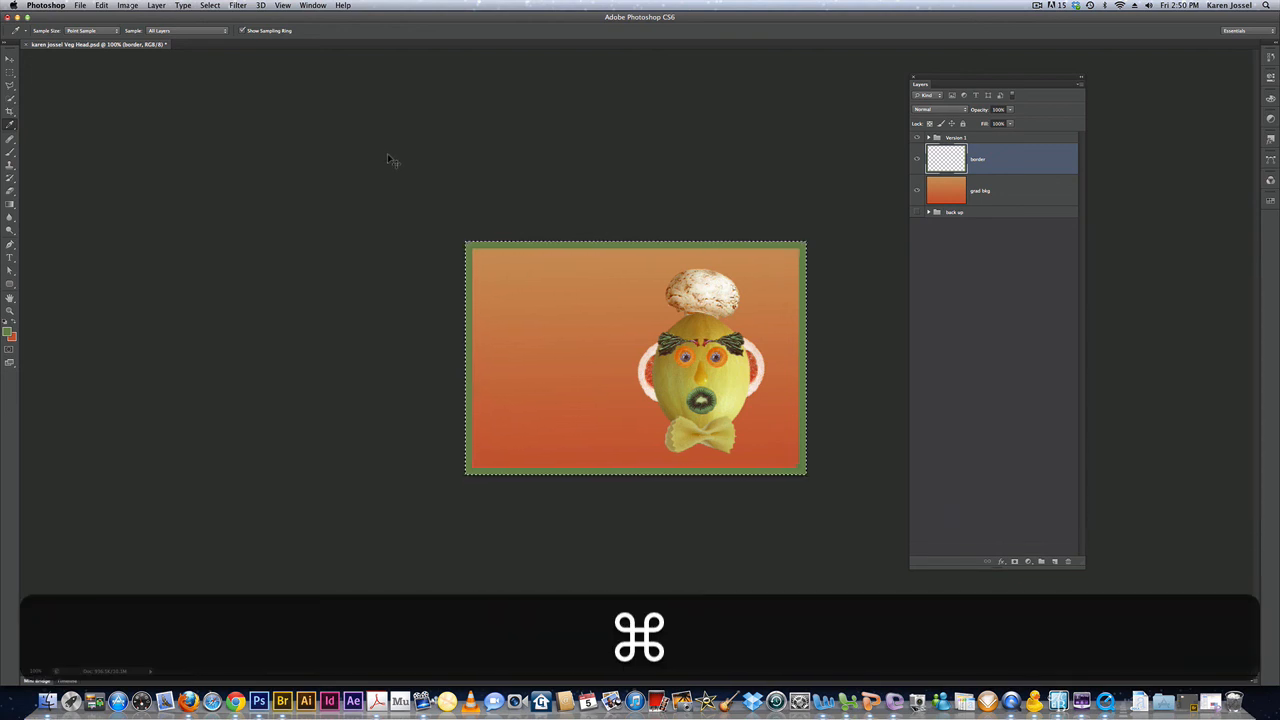
pyautogui.press('super+d')
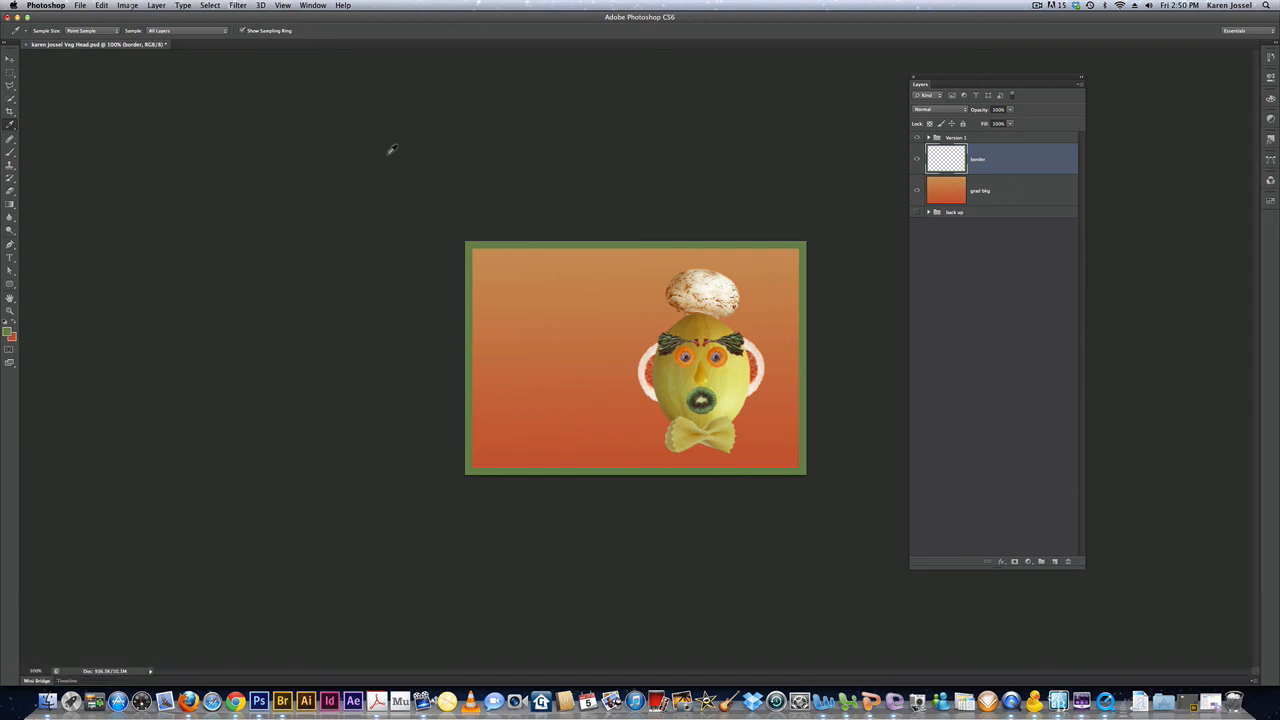
# Step: Add a Bevel & Emboss effect with the default Inner Bevel settings to the border layer and save the document
pyautogui.press('h')
pyautogui.doubleClick(1051, 166)
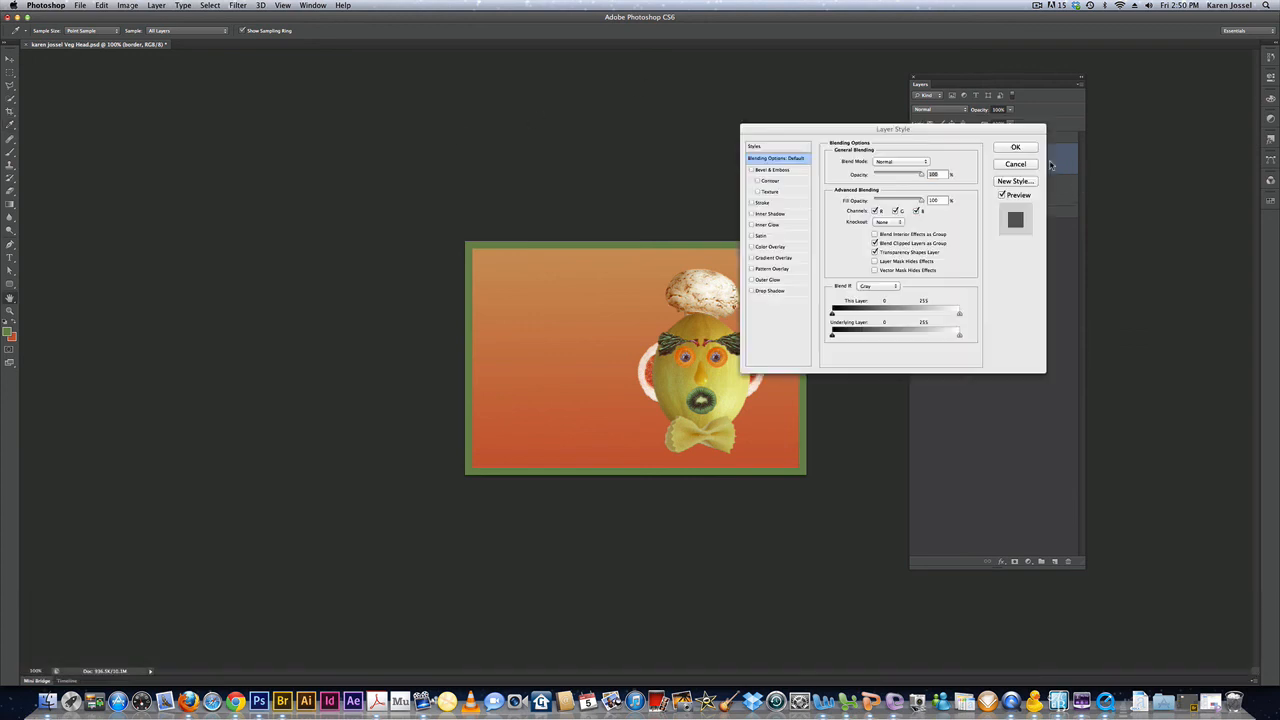
pyautogui.moveTo(914, 134); pyautogui.dragTo(1055, 300)
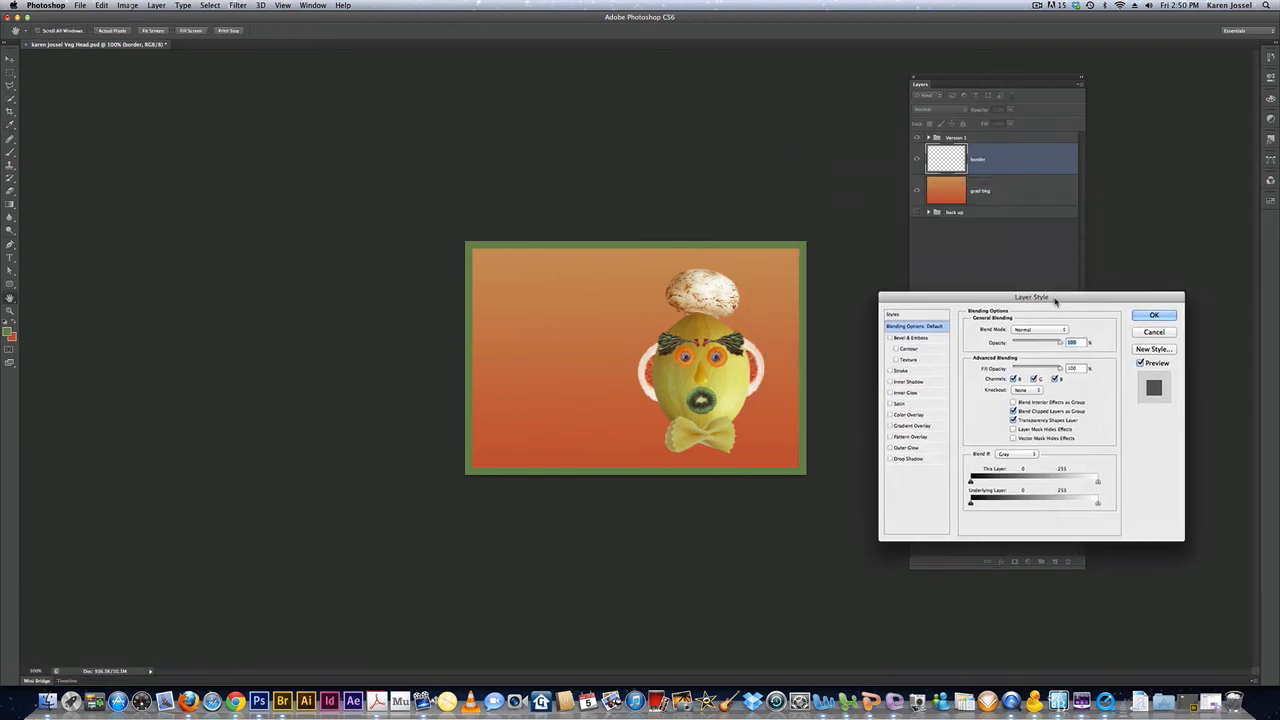
pyautogui.click(906, 341)
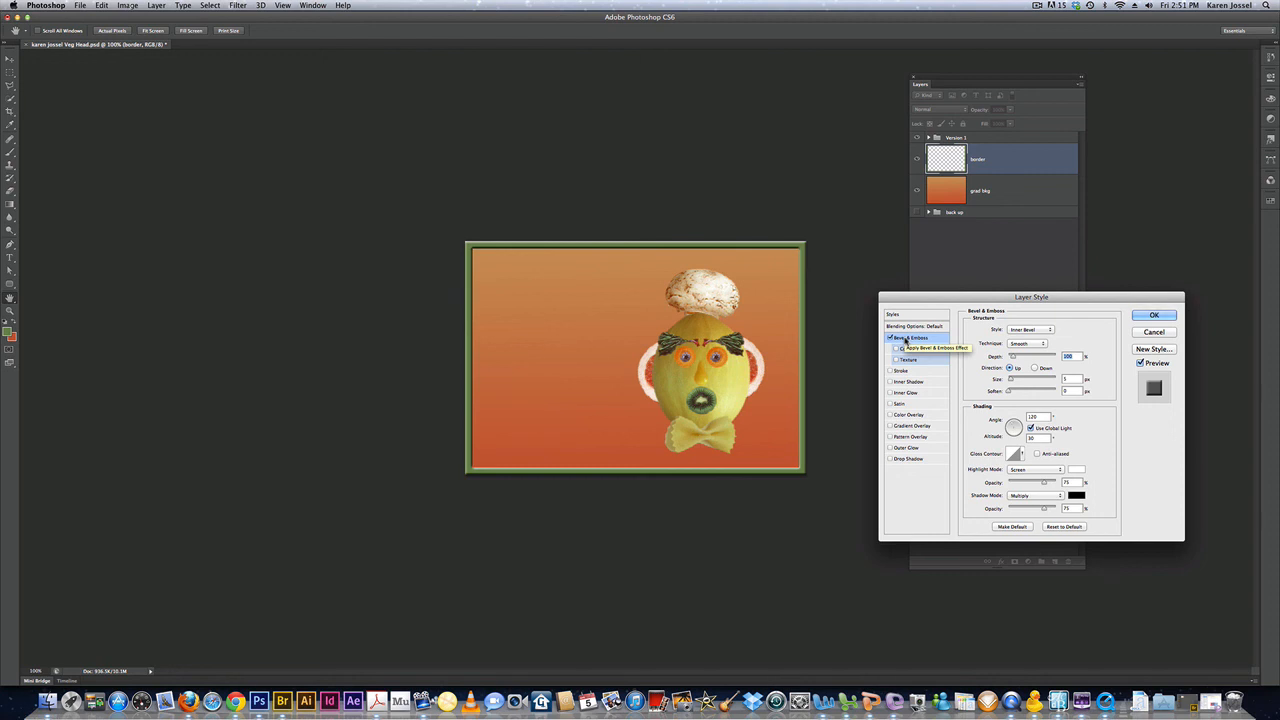
pyautogui.click(1152, 316)
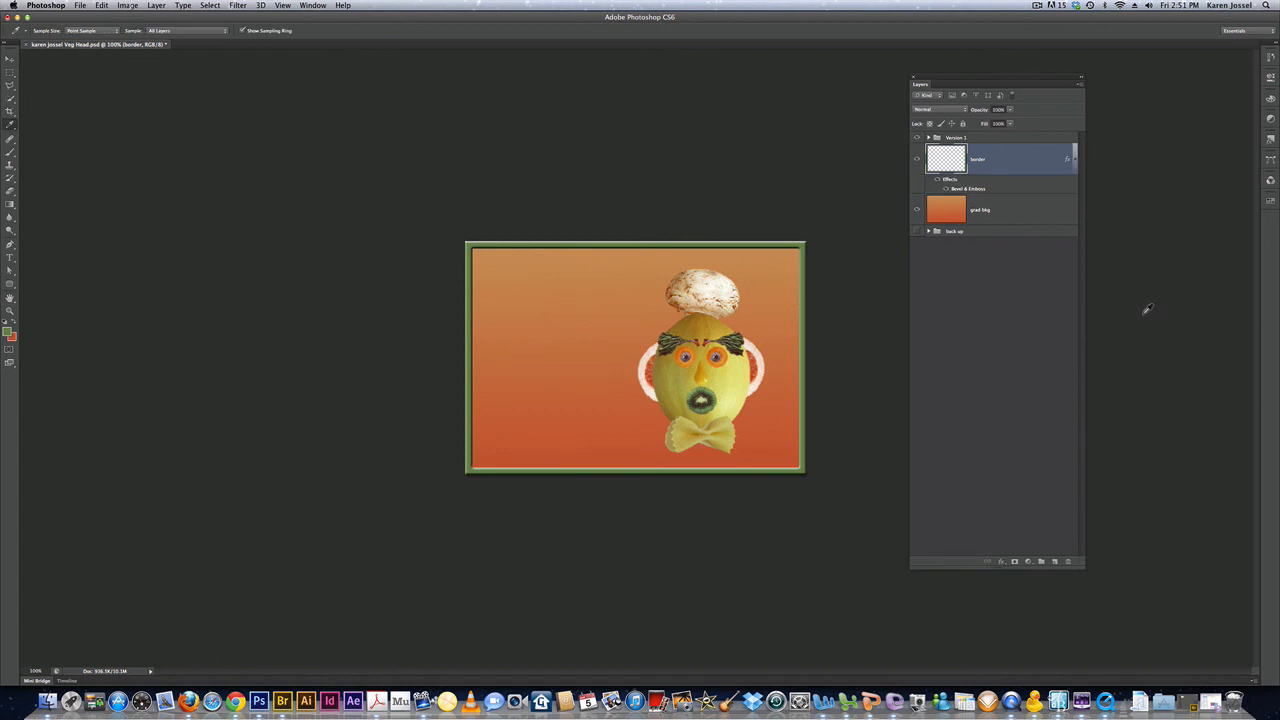
pyautogui.press('super+s')
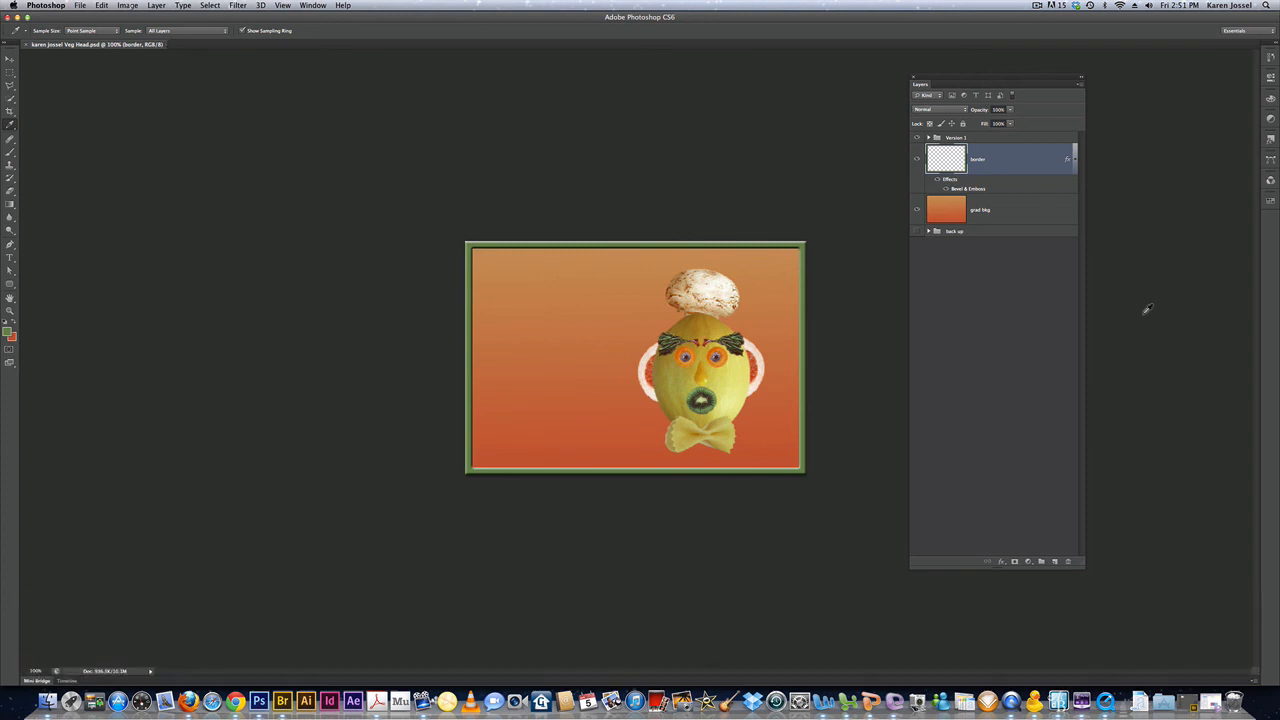